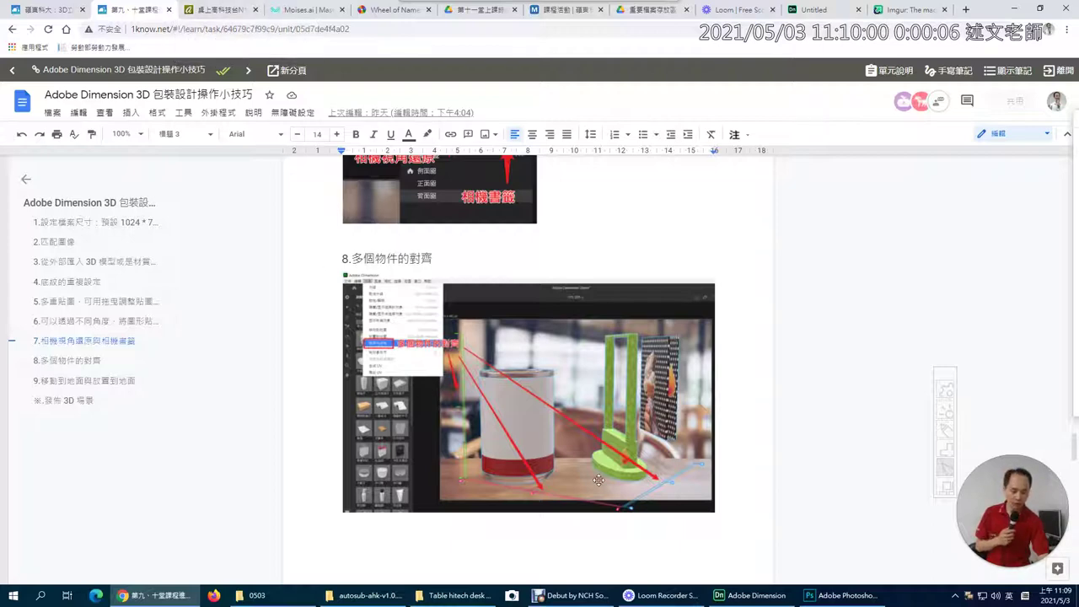
# Step: Bring the Adobe Dimension scene with the polka-dot tablecloth table to the front
pyautogui.click(763, 599)
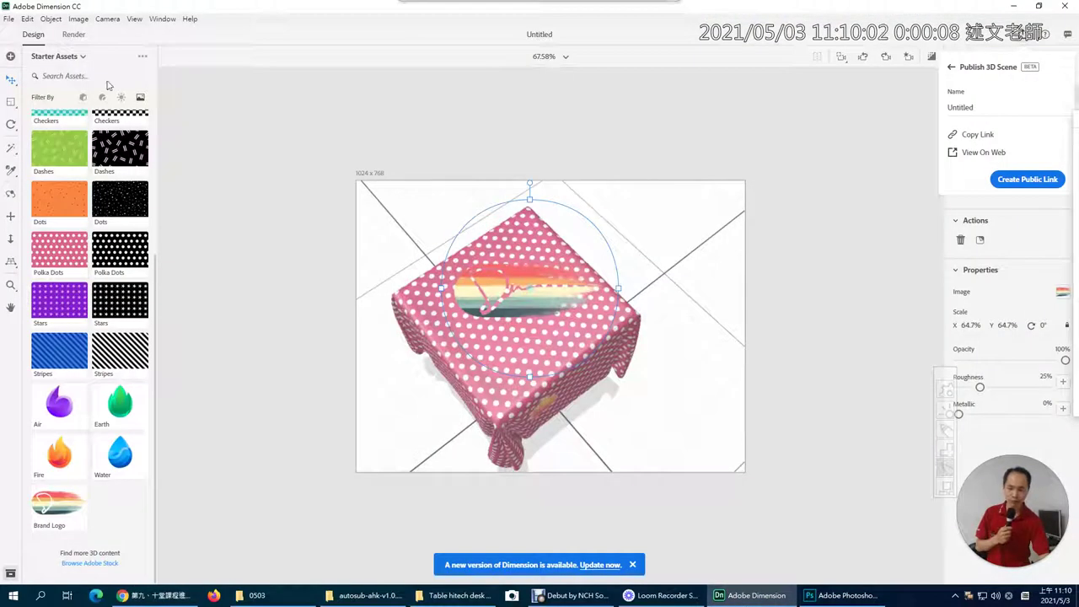
pyautogui.click(10, 19)
pyautogui.moveTo(33, 112)
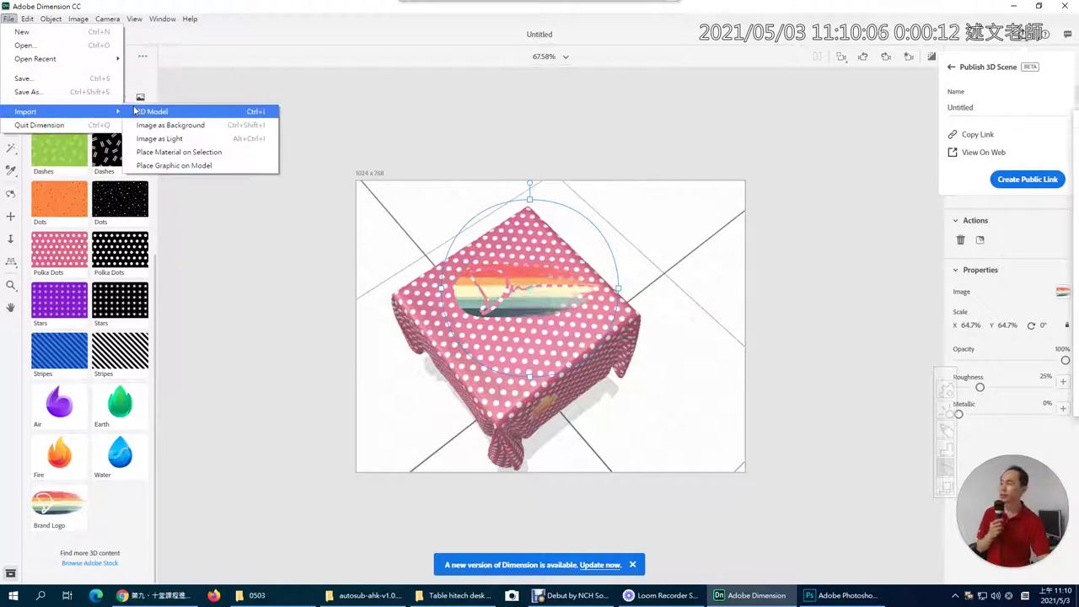
pyautogui.click(148, 111)
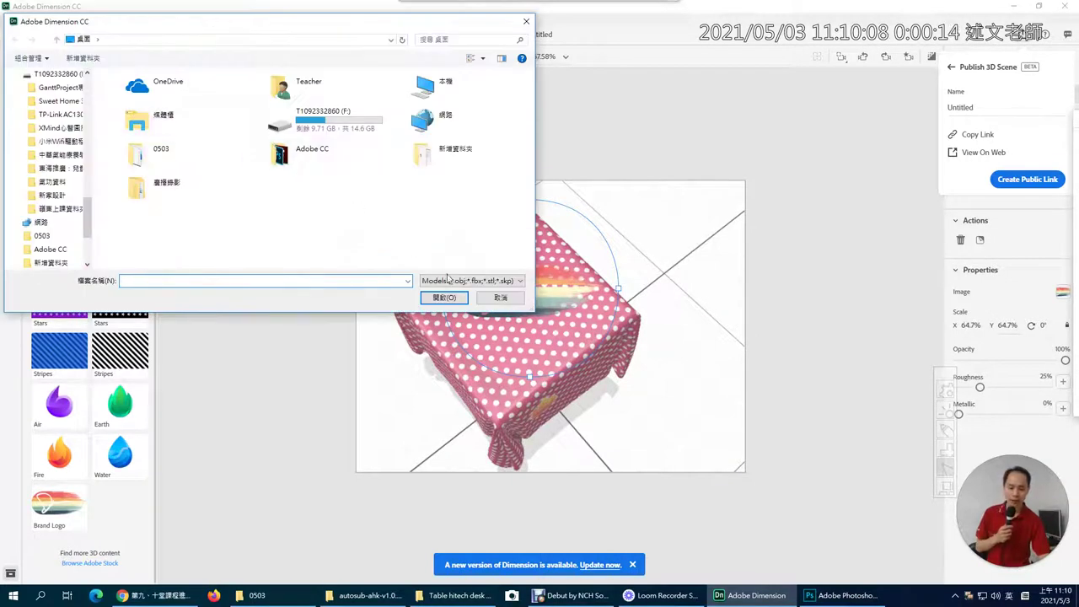
pyautogui.click(453, 282)
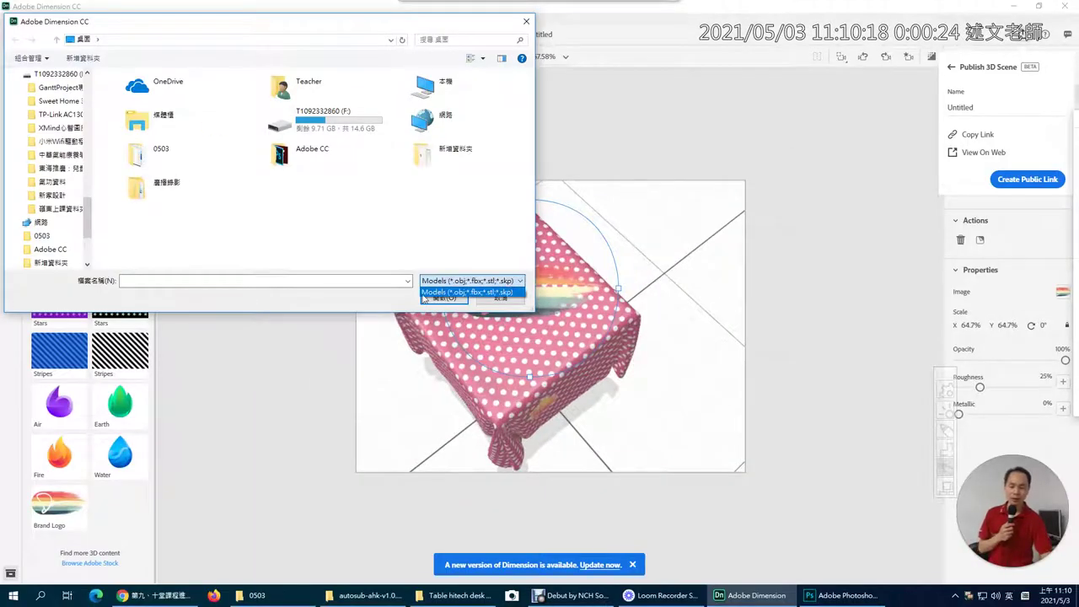
pyautogui.click(413, 302)
pyautogui.click(501, 299)
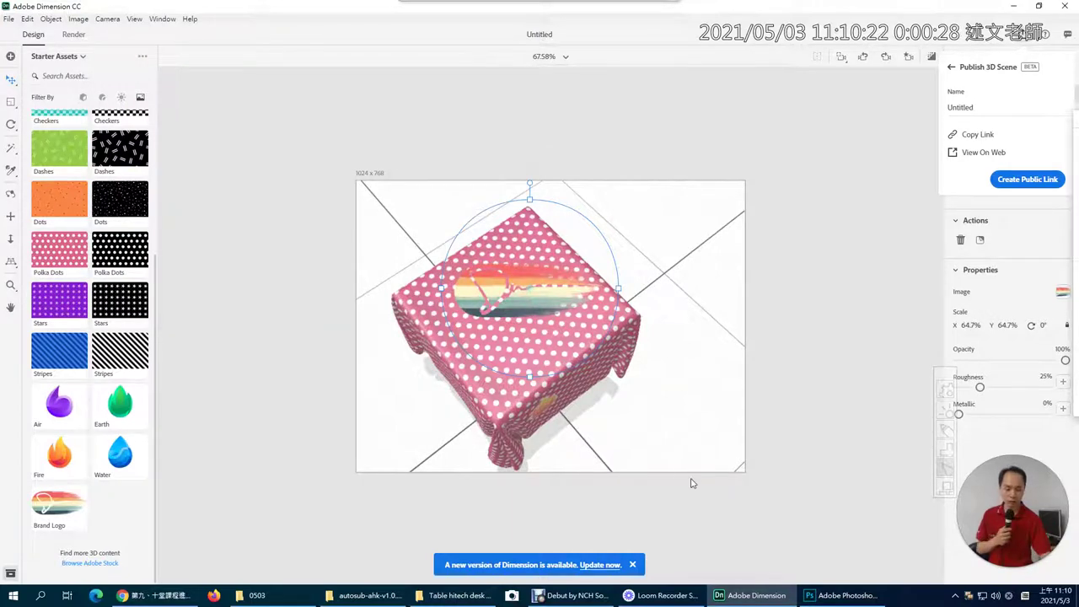
pyautogui.click(843, 595)
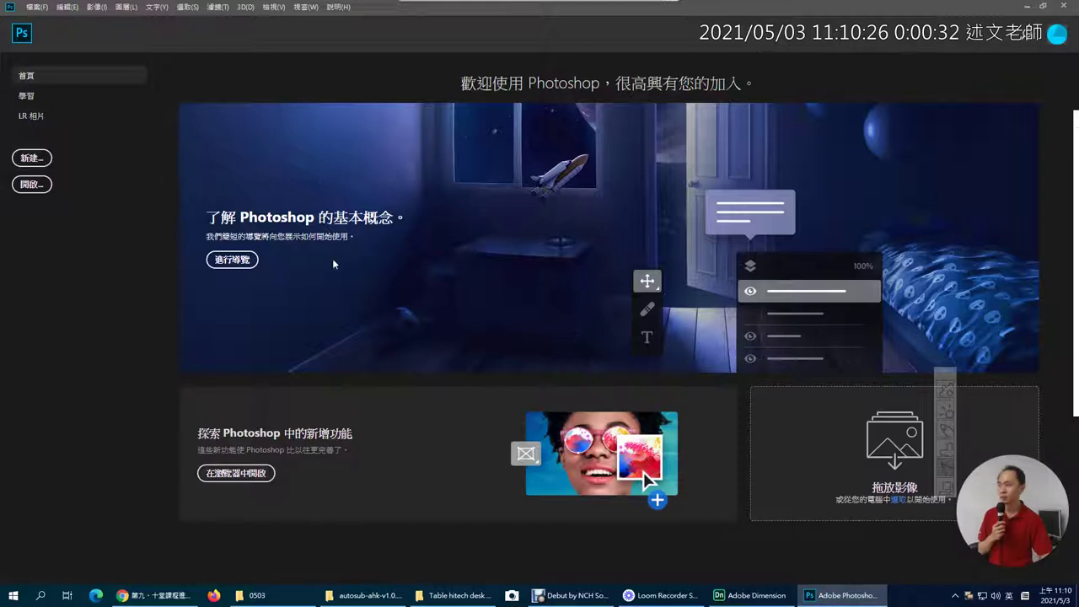
# Step: Create a blank Photoshop document 未命名-1 with default settings, then return to the lesson
pyautogui.click(31, 157)
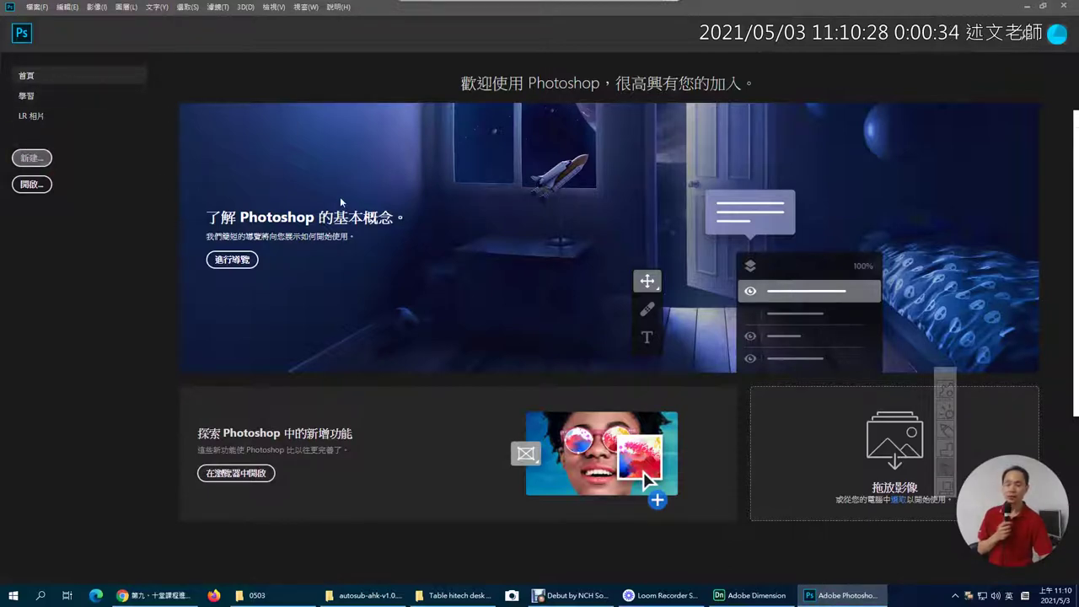
pyautogui.click(770, 475)
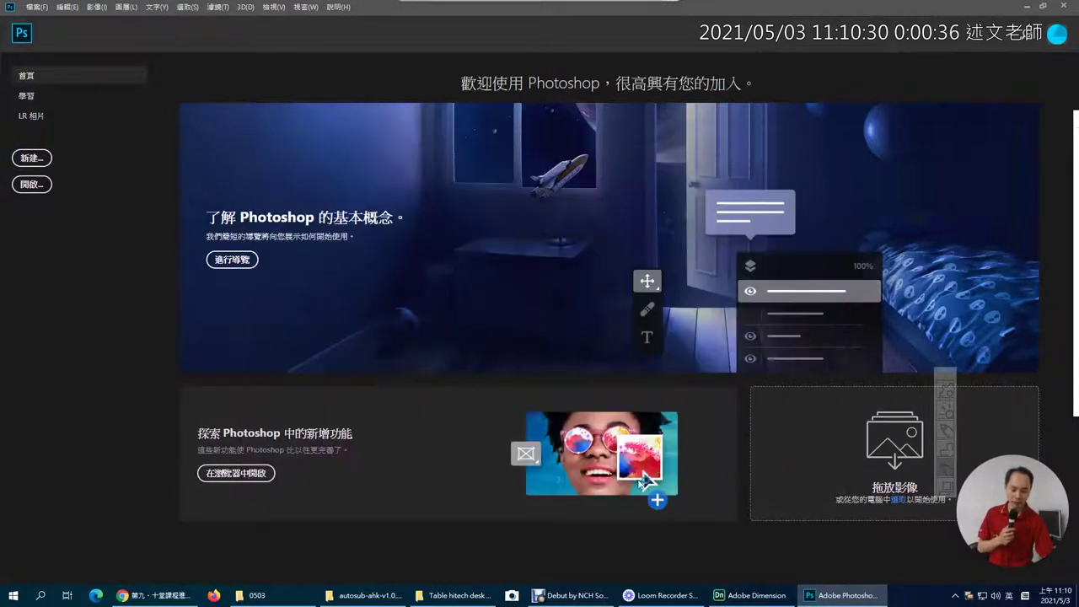
pyautogui.click(152, 595)
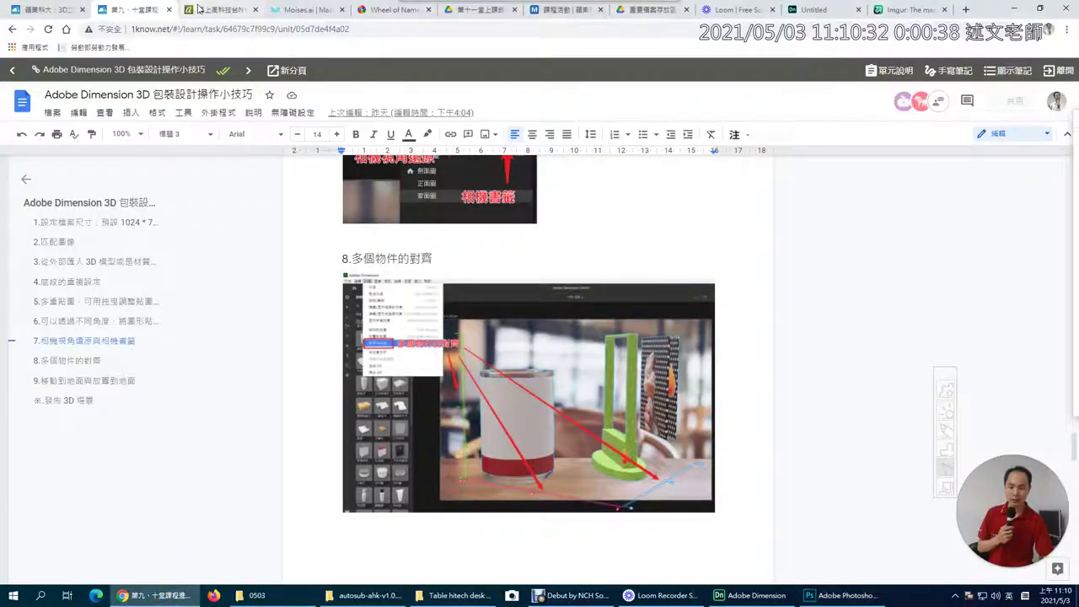
# Step: Open the tf3dm.com (Free3D) link from unit 6 免費3D模型網站 in a new tab
pyautogui.click(50, 9)
pyautogui.click(312, 101)
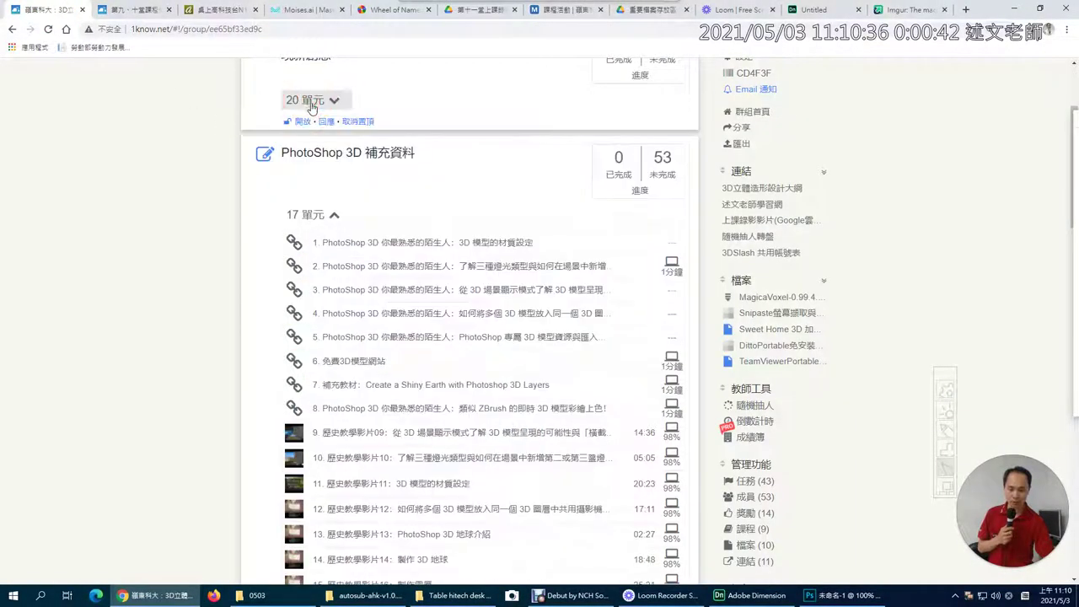
pyautogui.scroll(-3, 338, 217)
pyautogui.click(342, 89)
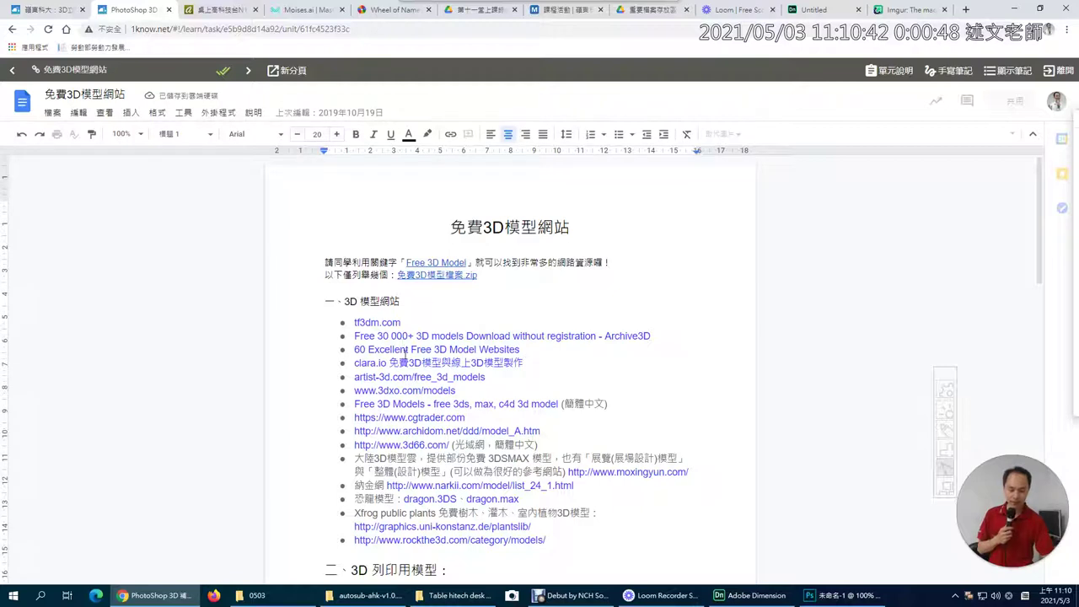
pyautogui.click(380, 322)
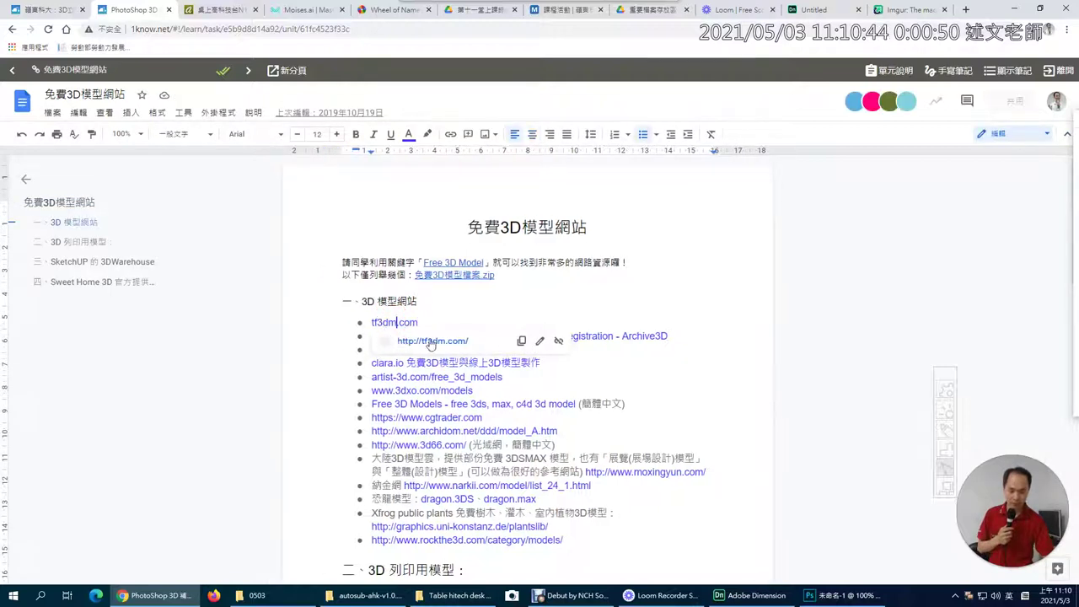
pyautogui.click(432, 342)
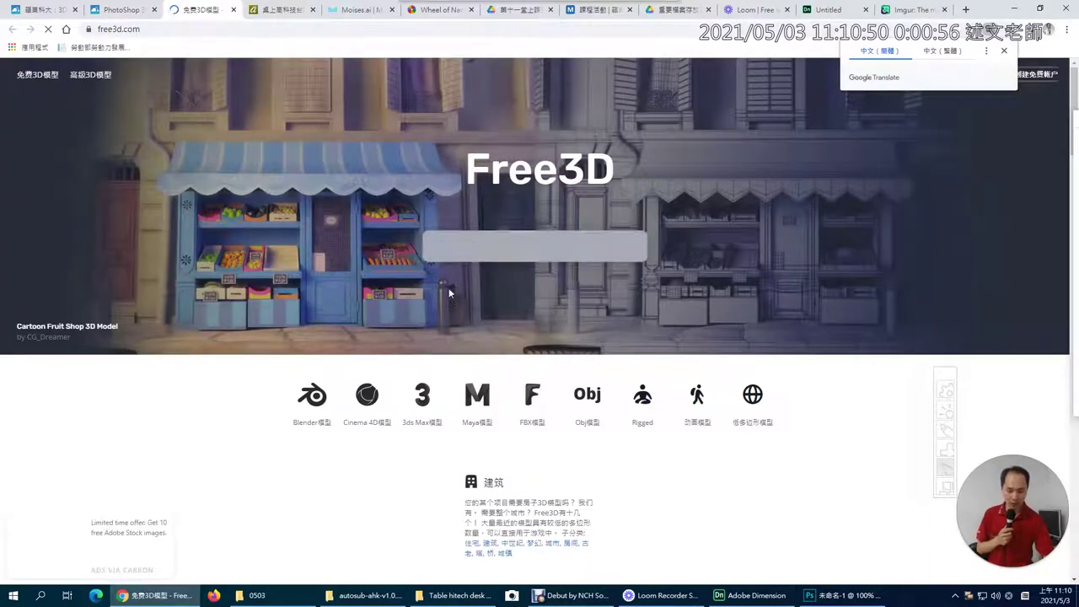
# Step: Download the Professional Scene With Coca-Cola Bottle zip and show it in its folder
pyautogui.click(430, 403)
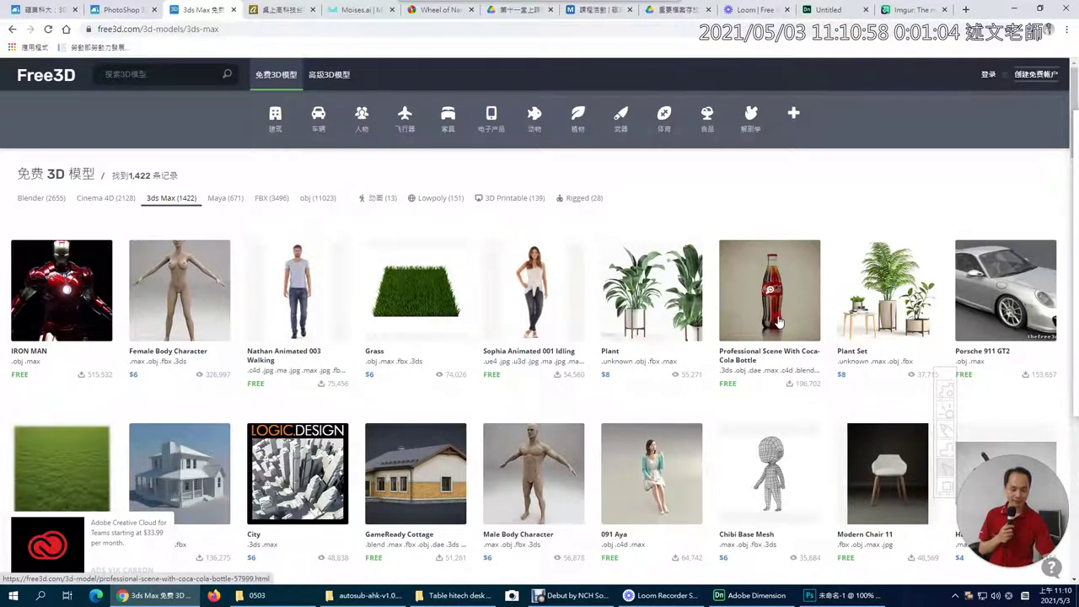
pyautogui.click(779, 323)
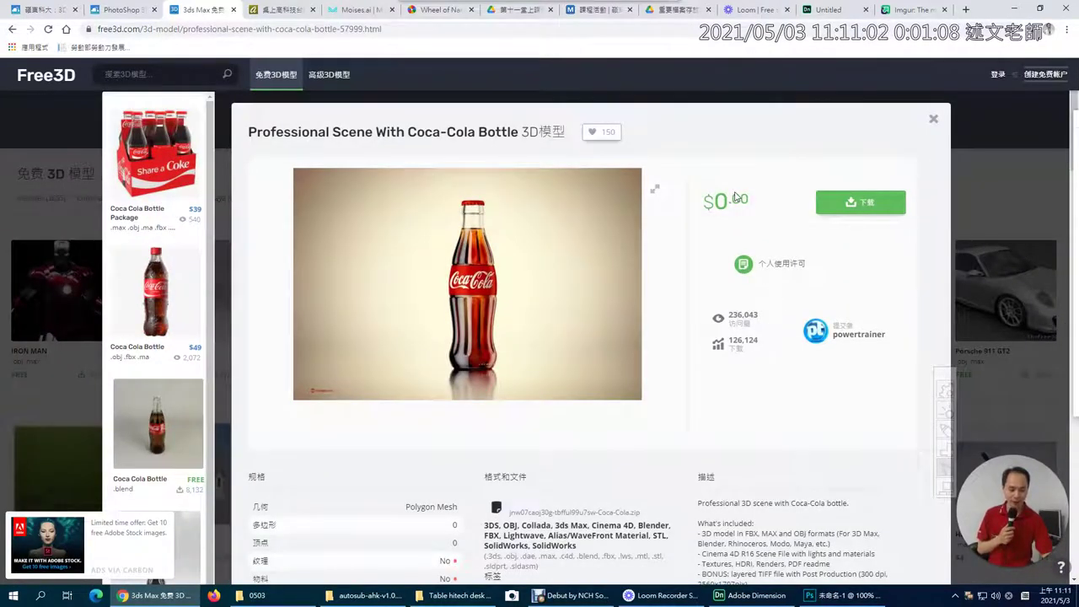
pyautogui.click(840, 204)
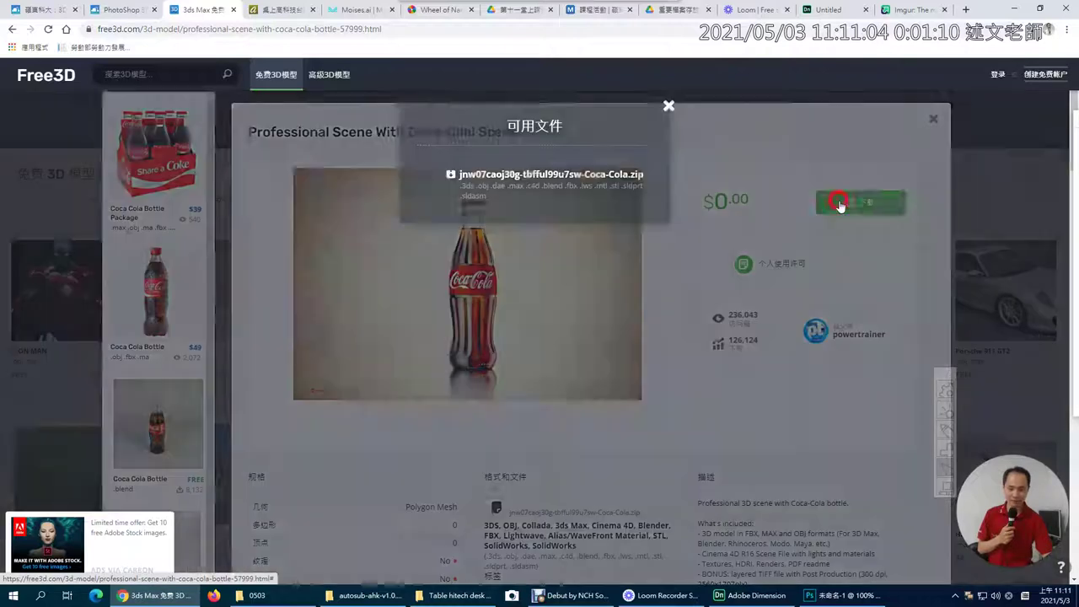
pyautogui.click(601, 191)
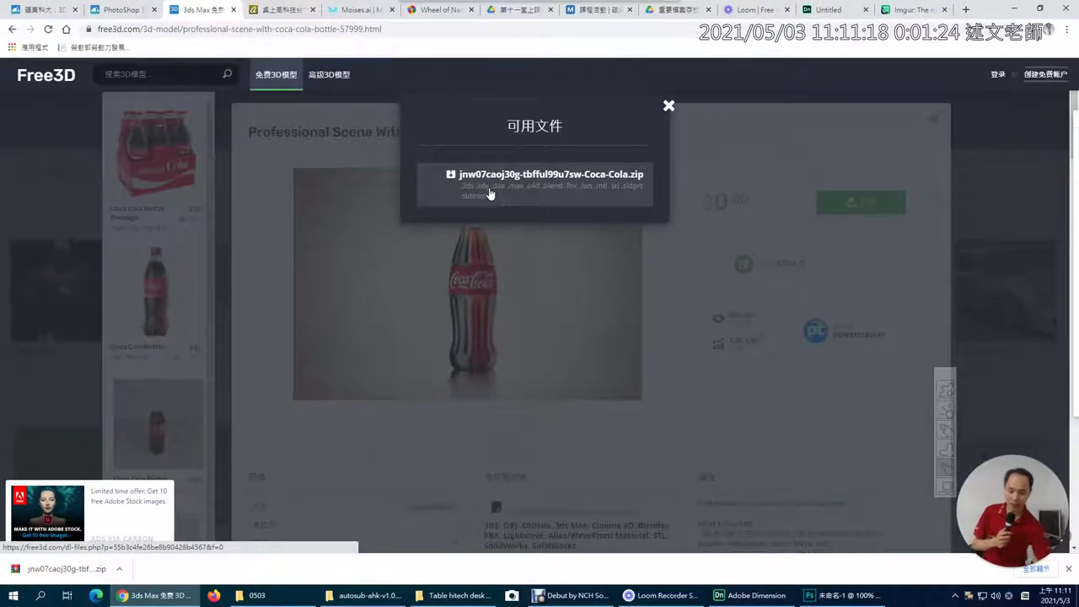
pyautogui.click(119, 569)
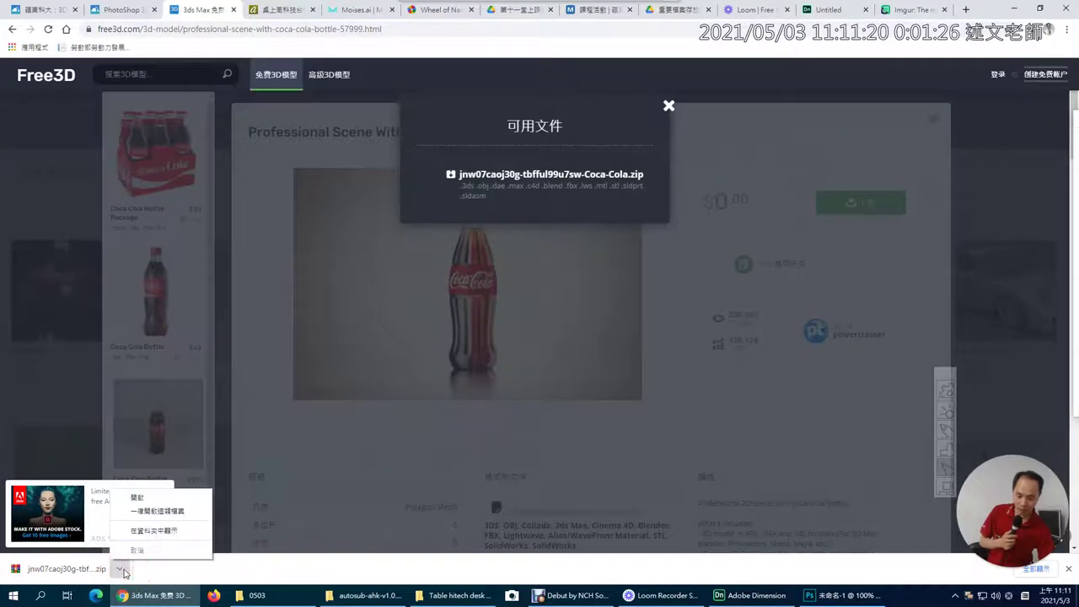
pyautogui.click(137, 536)
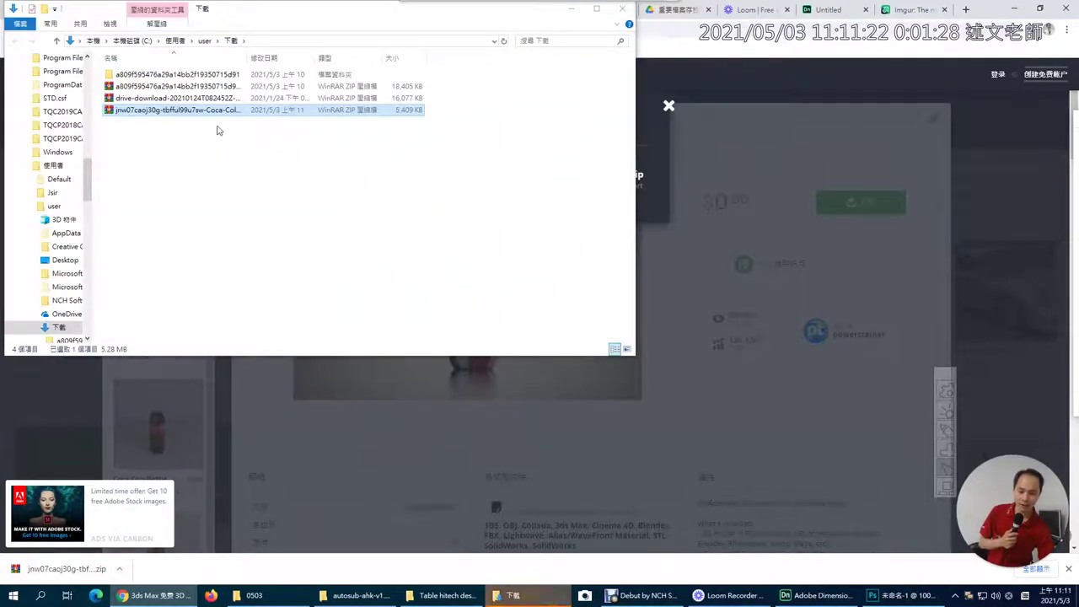
# Step: Extract the Coca-Cola zip to its own folder and select Bottle Coca-Cola N080710.3ds
pyautogui.rightClick(185, 116)
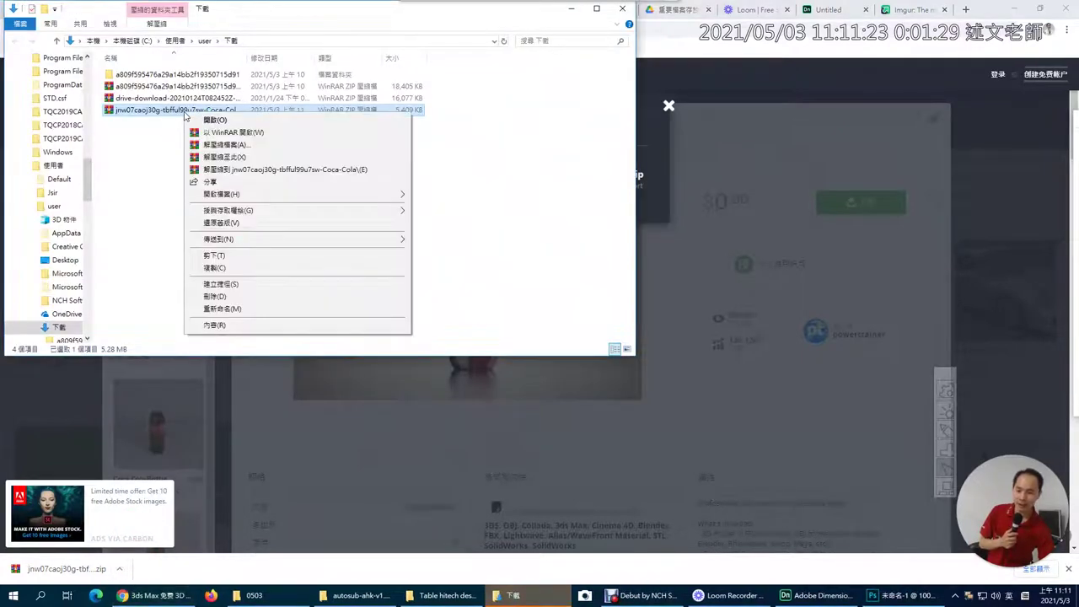
pyautogui.click(228, 171)
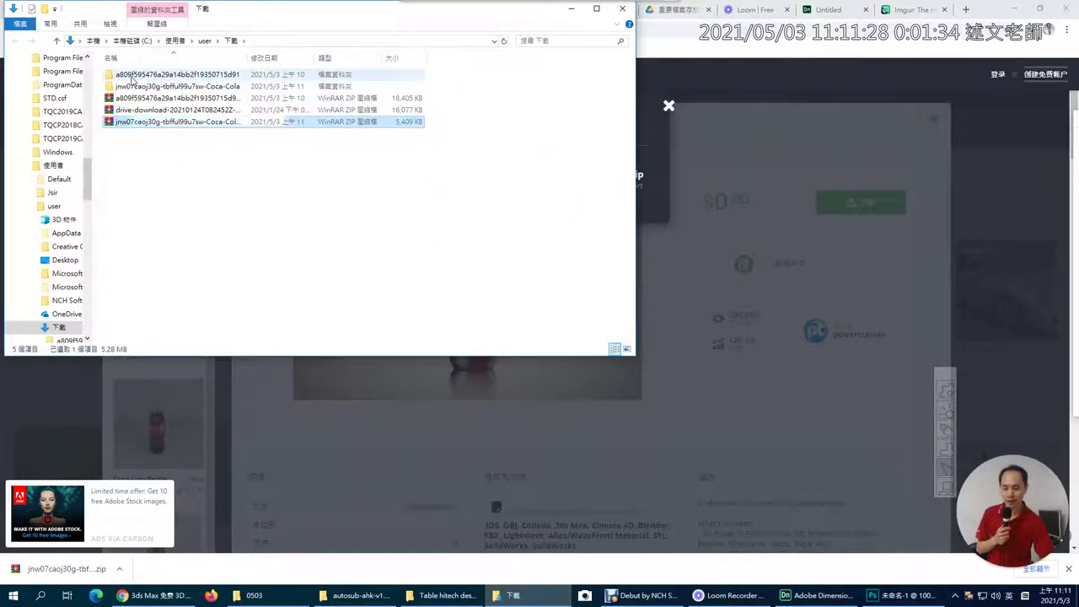
pyautogui.doubleClick(133, 79)
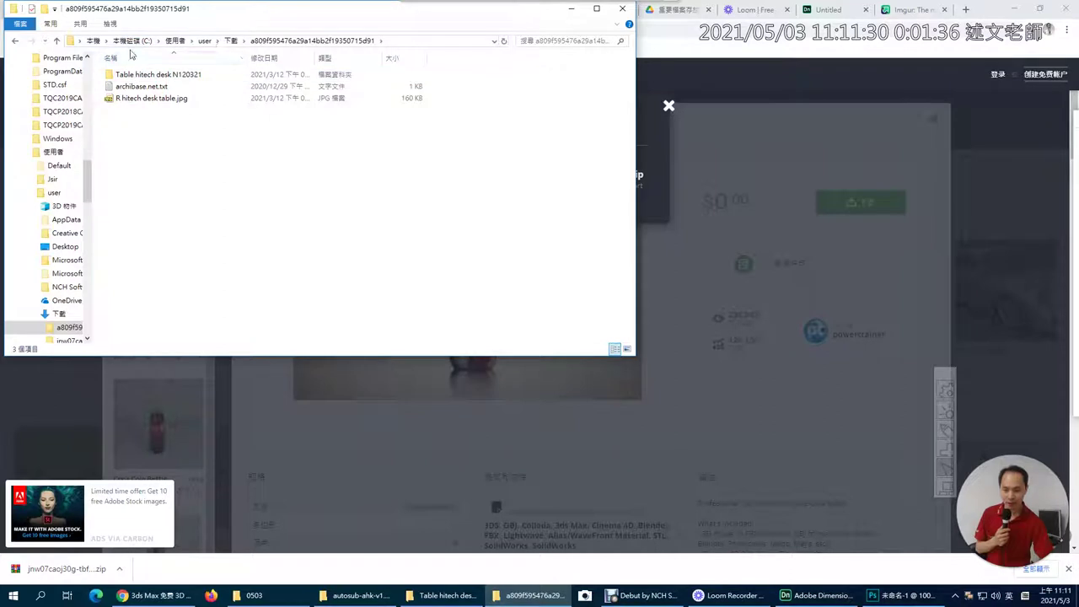
pyautogui.click(228, 41)
pyautogui.doubleClick(152, 86)
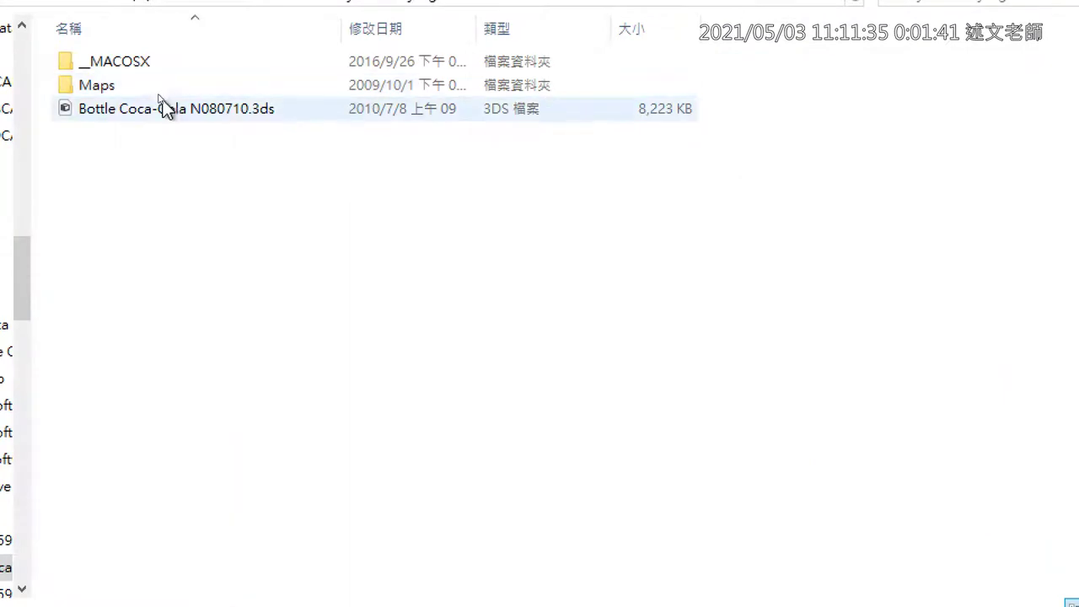
pyautogui.click(168, 119)
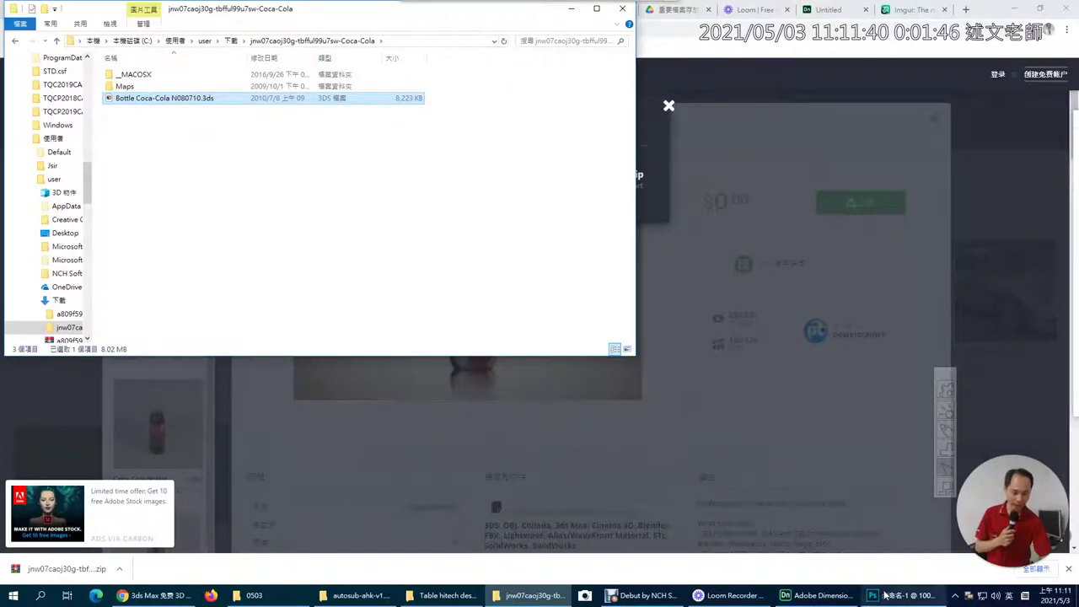
pyautogui.click(885, 596)
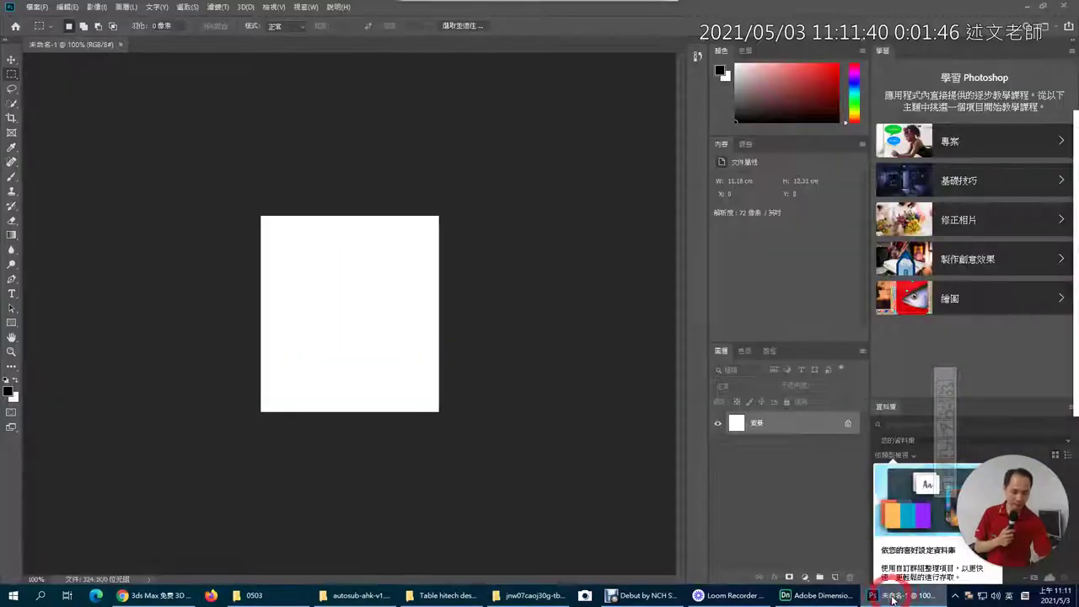
# Step: Load Bottle Coca-Cola N080710.3ds as a new 3D layer, accepting scene size and 3D workspace
pyautogui.click(246, 7)
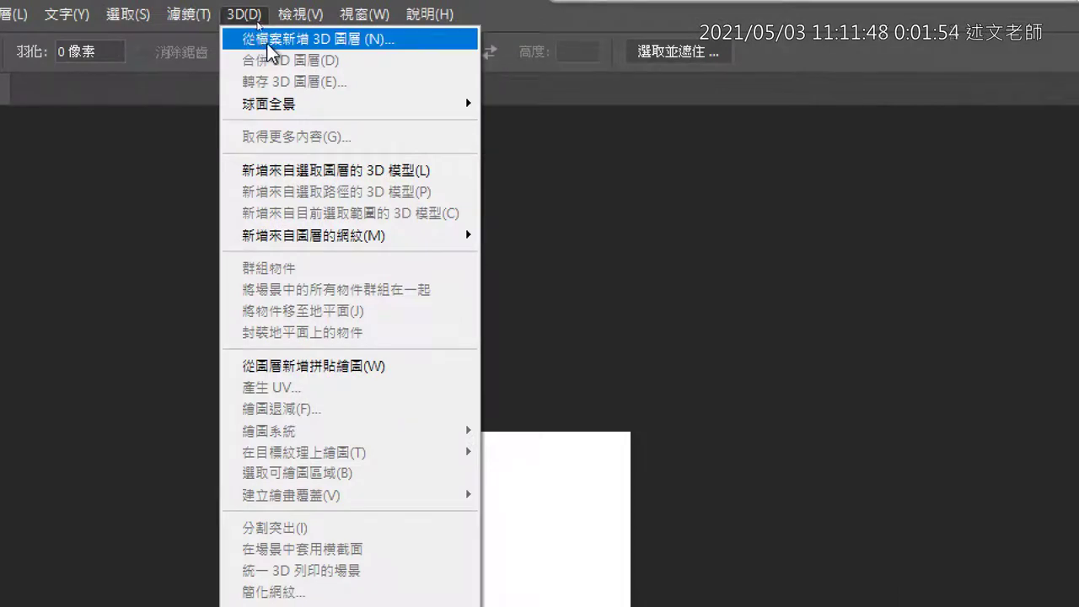
pyautogui.click(268, 47)
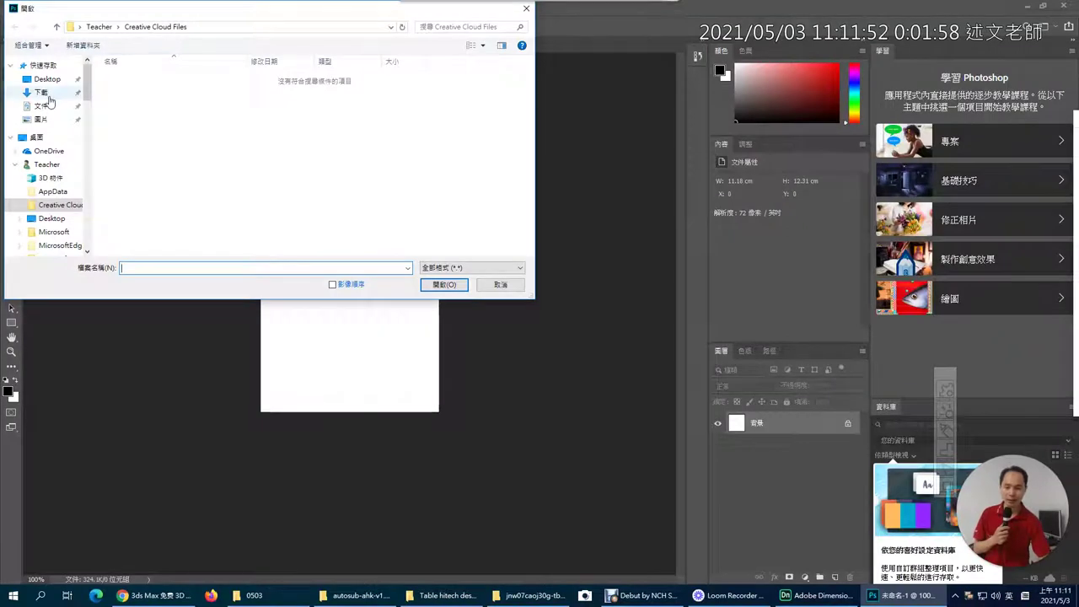
pyautogui.scroll(-5, 49, 101)
pyautogui.doubleClick(110, 89)
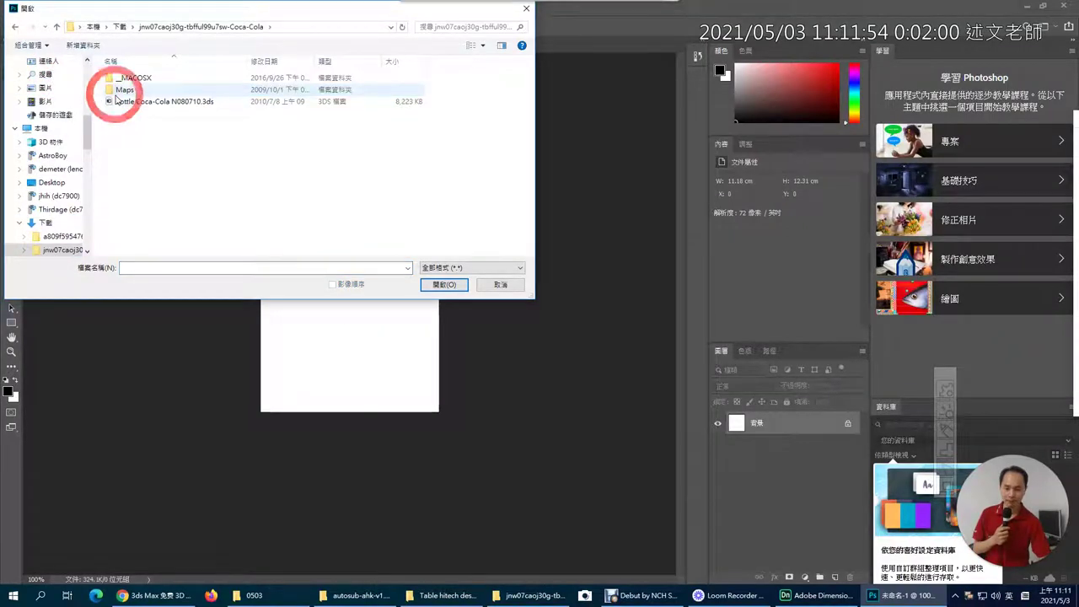
pyautogui.doubleClick(125, 102)
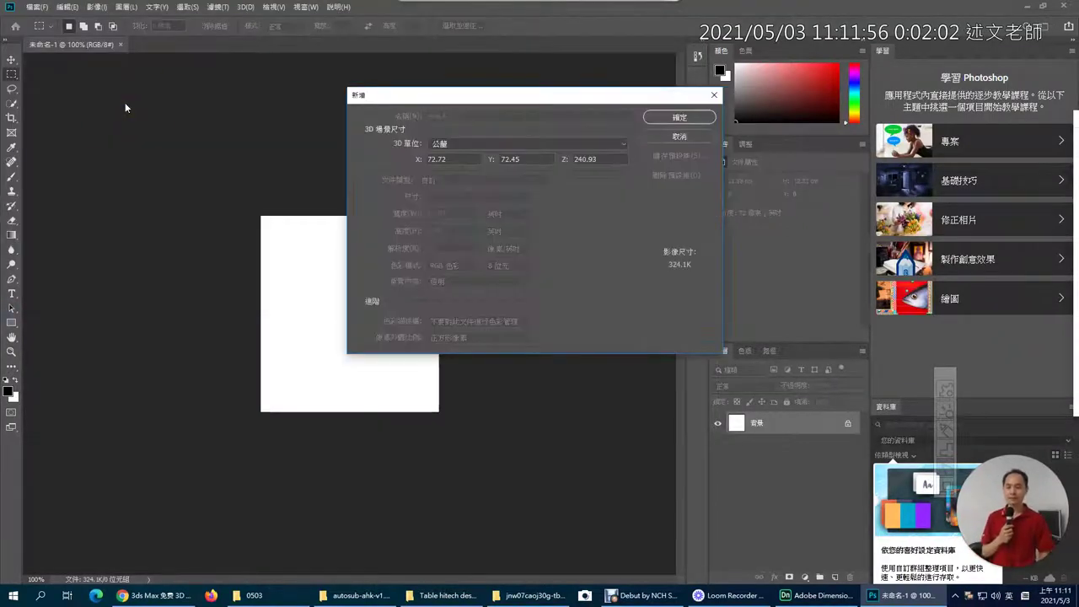
pyautogui.click(677, 122)
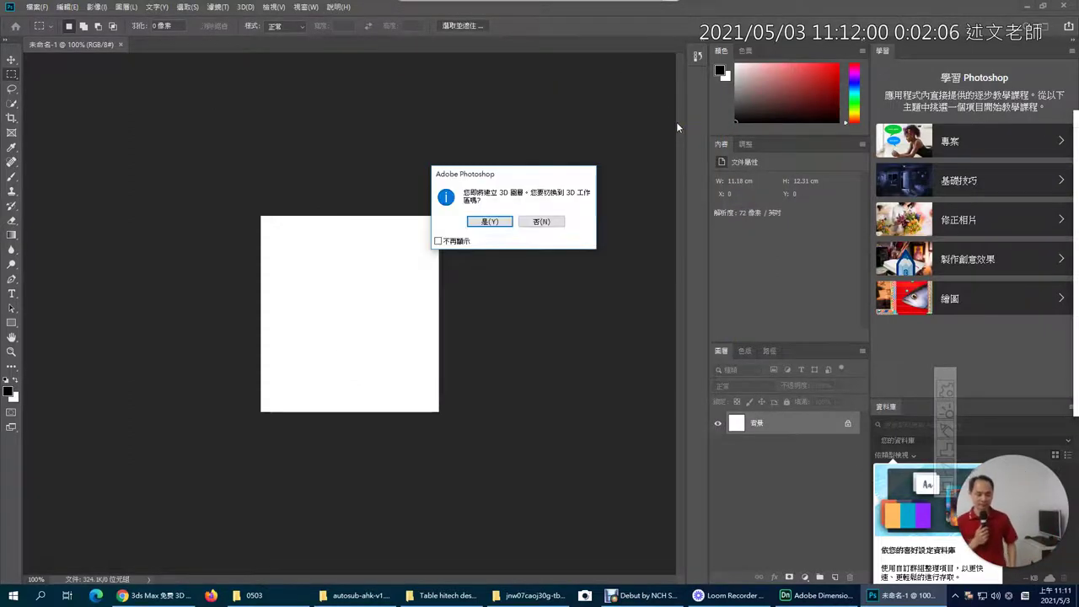
pyautogui.press('Return')
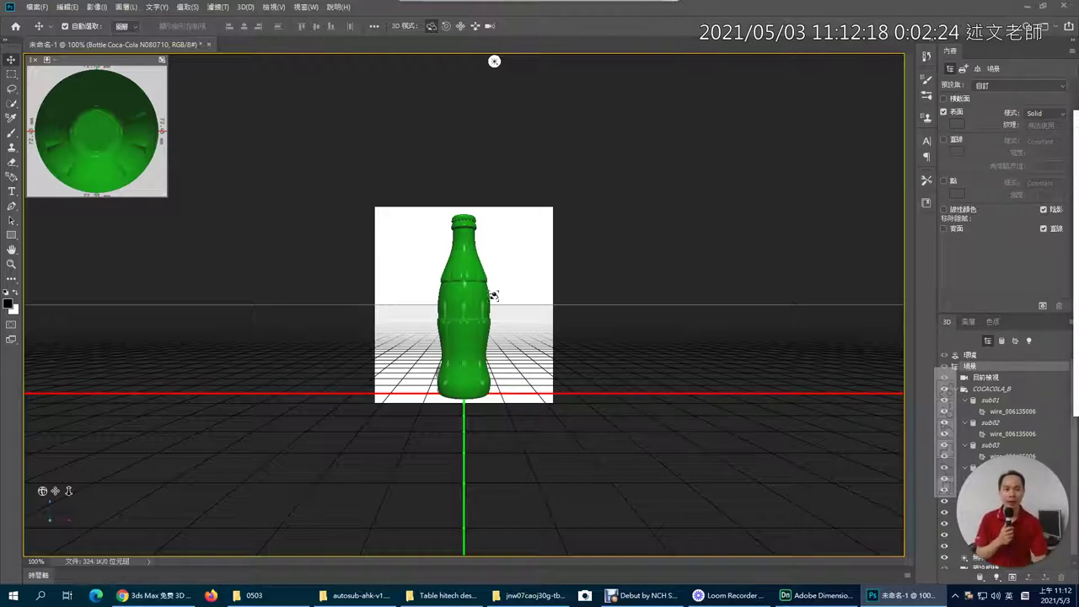
pyautogui.click(245, 7)
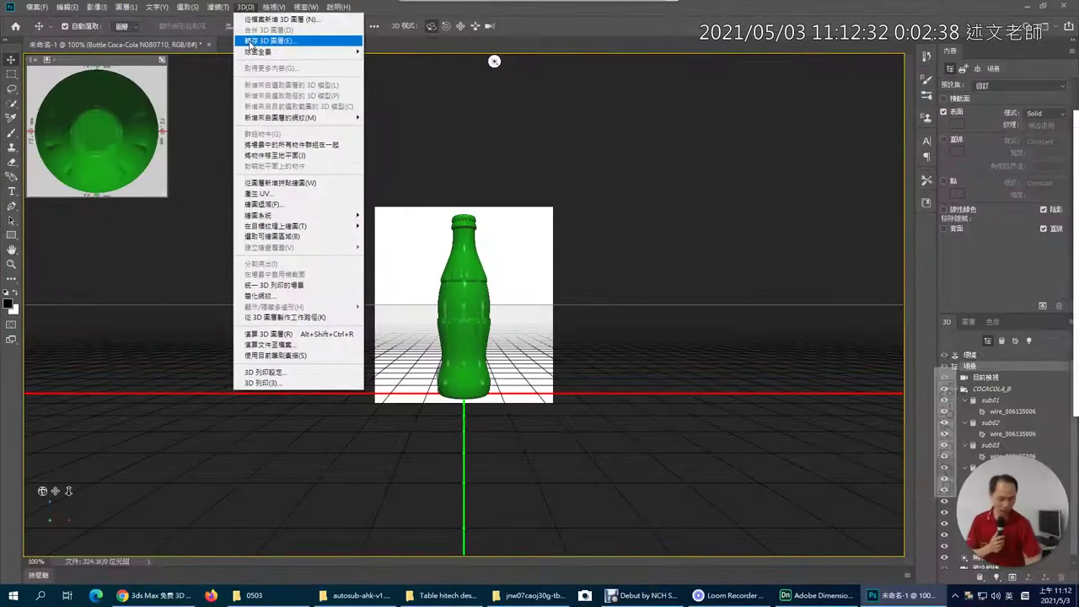
# Step: Export the bottle's 3D layer in Wavefront OBJ format as 111.obj in the Coca-Cola folder
pyautogui.click(256, 82)
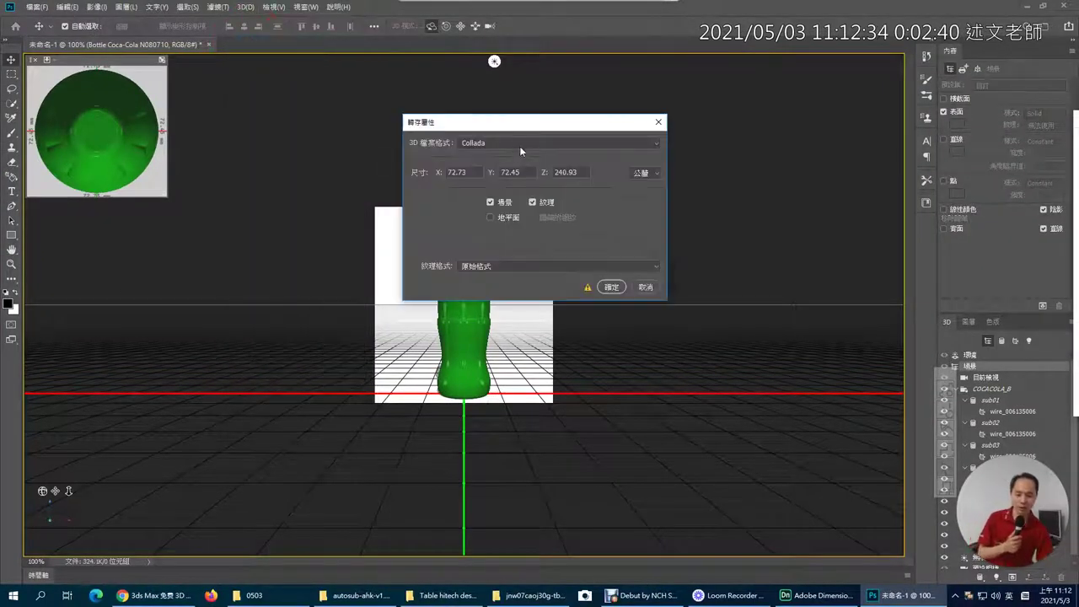
pyautogui.click(519, 145)
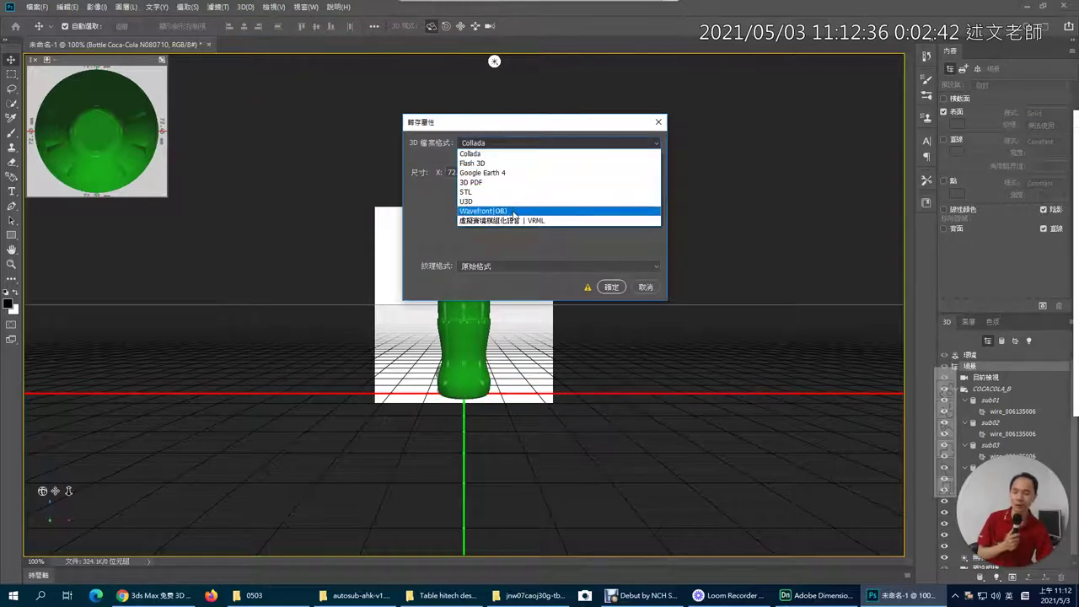
pyautogui.click(513, 211)
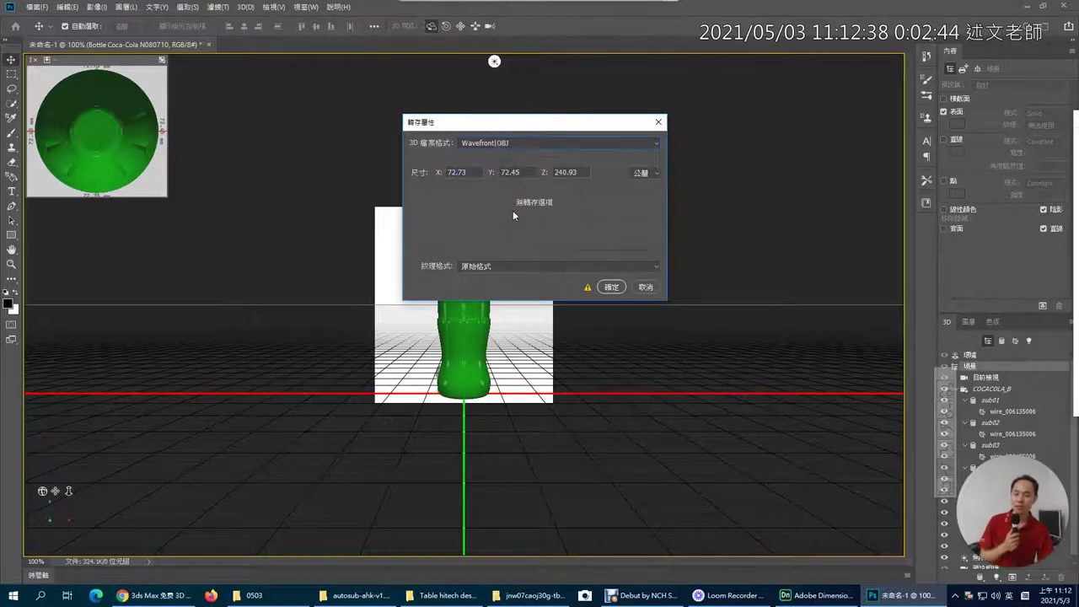
pyautogui.click(609, 287)
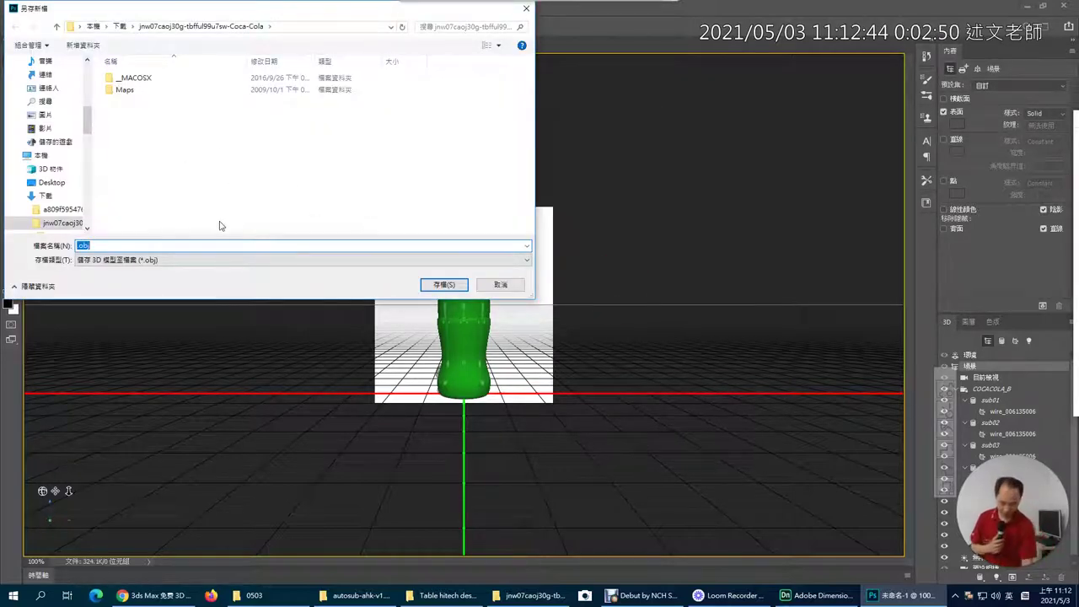
pyautogui.write('111')
pyautogui.press('Return')
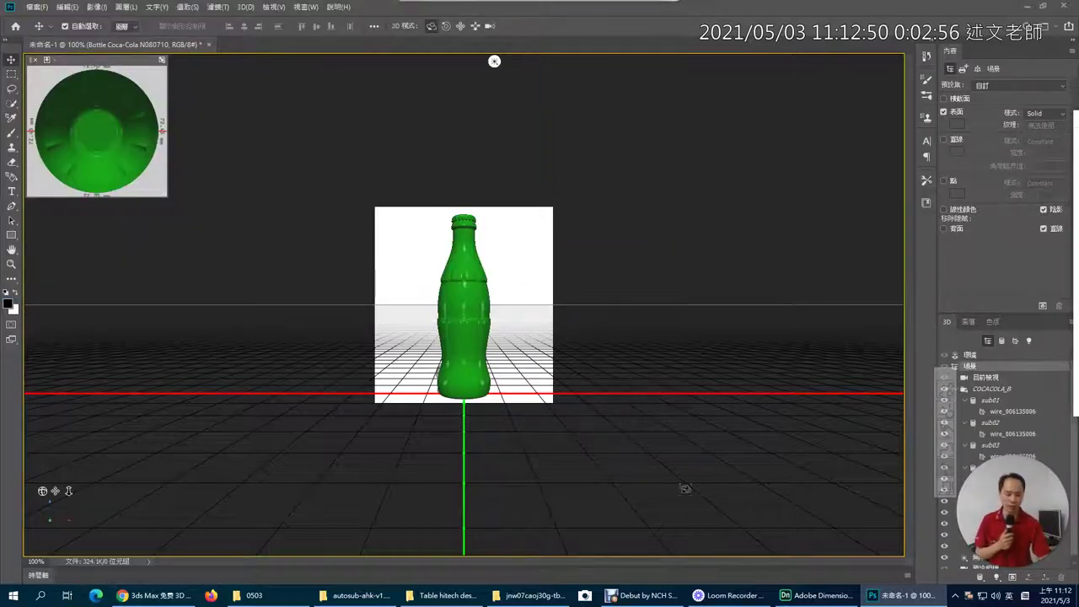
pyautogui.click(810, 595)
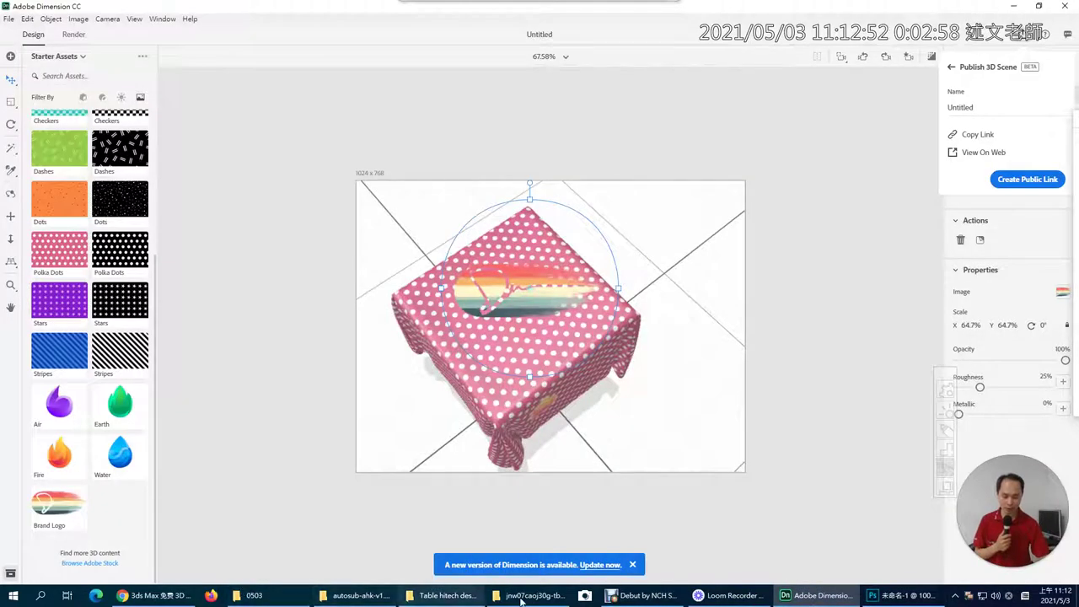
# Step: Drag 111.obj from the Coca-Cola folder onto the Dimension canvas to import the bottle
pyautogui.click(533, 595)
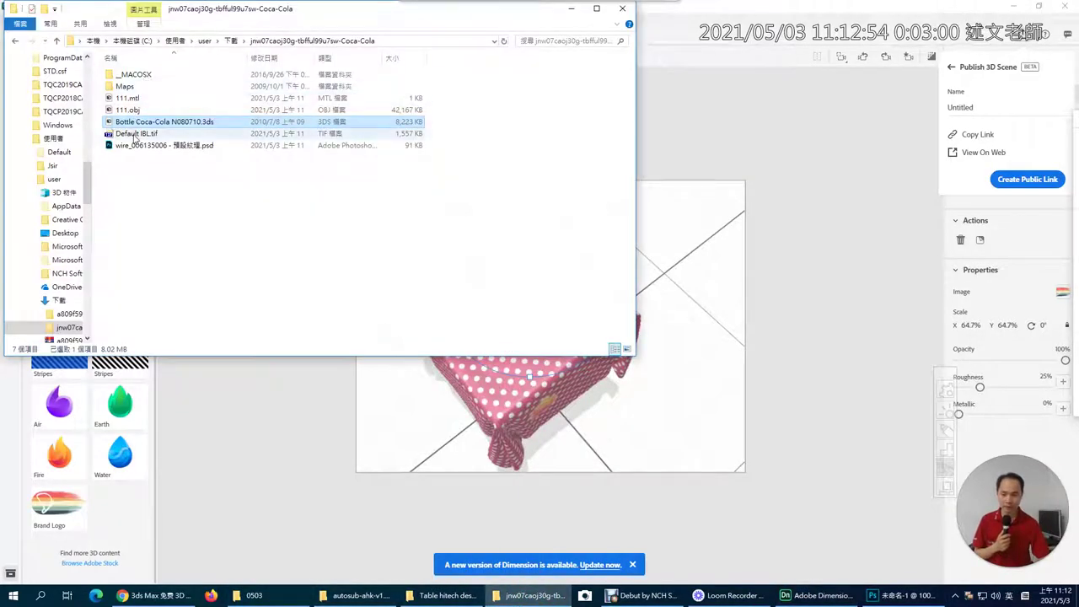
pyautogui.moveTo(127, 110)
pyautogui.mouseDown()
pyautogui.moveTo(219, 166)
pyautogui.moveTo(504, 411)
pyautogui.mouseUp()
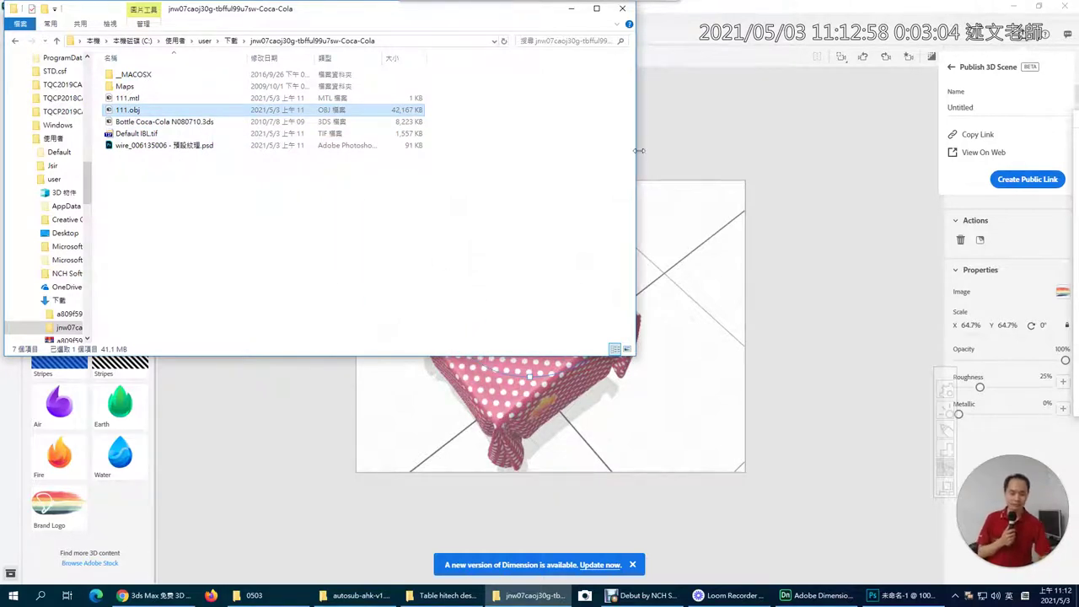
pyautogui.click(714, 43)
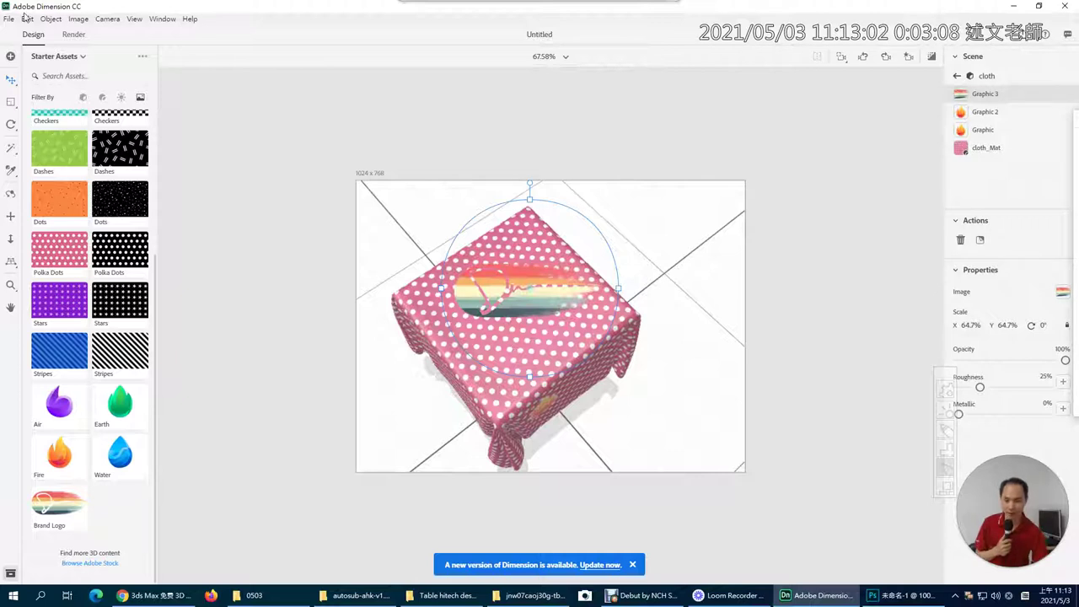
pyautogui.click(249, 596)
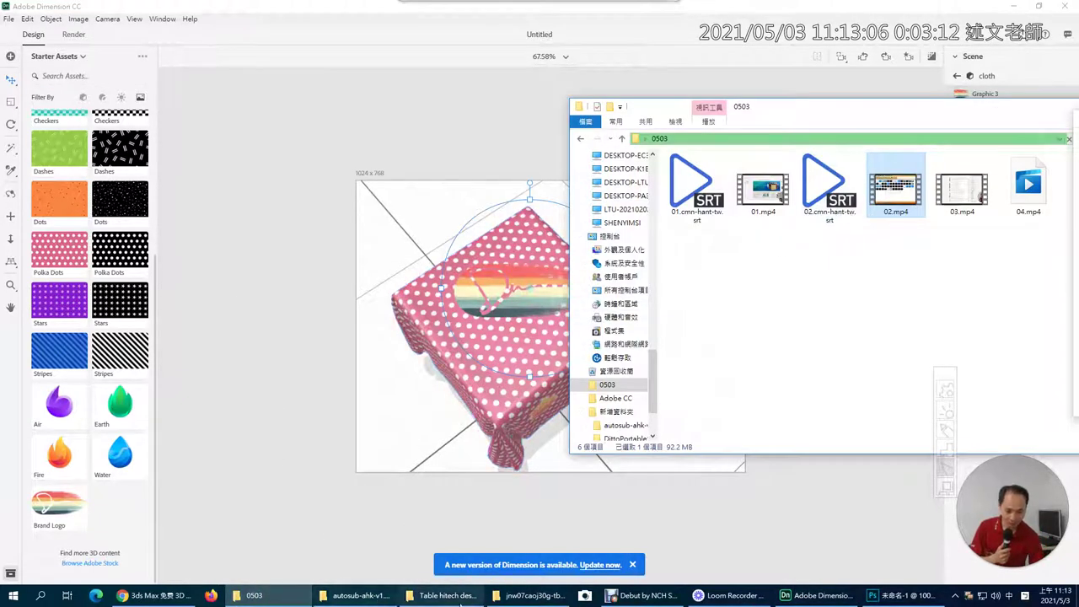
pyautogui.click(530, 595)
pyautogui.moveTo(127, 110)
pyautogui.mouseDown()
pyautogui.moveTo(312, 256)
pyautogui.moveTo(472, 422)
pyautogui.mouseUp()
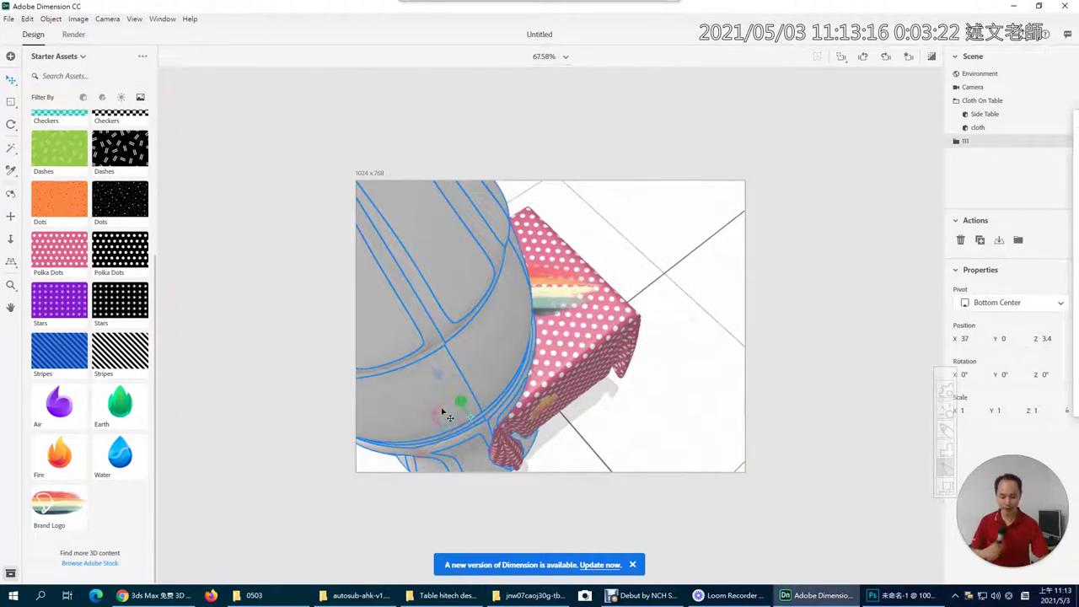
# Step: Scale the imported bottle down to 0.2 and move it up beside the table
pyautogui.click(10, 102)
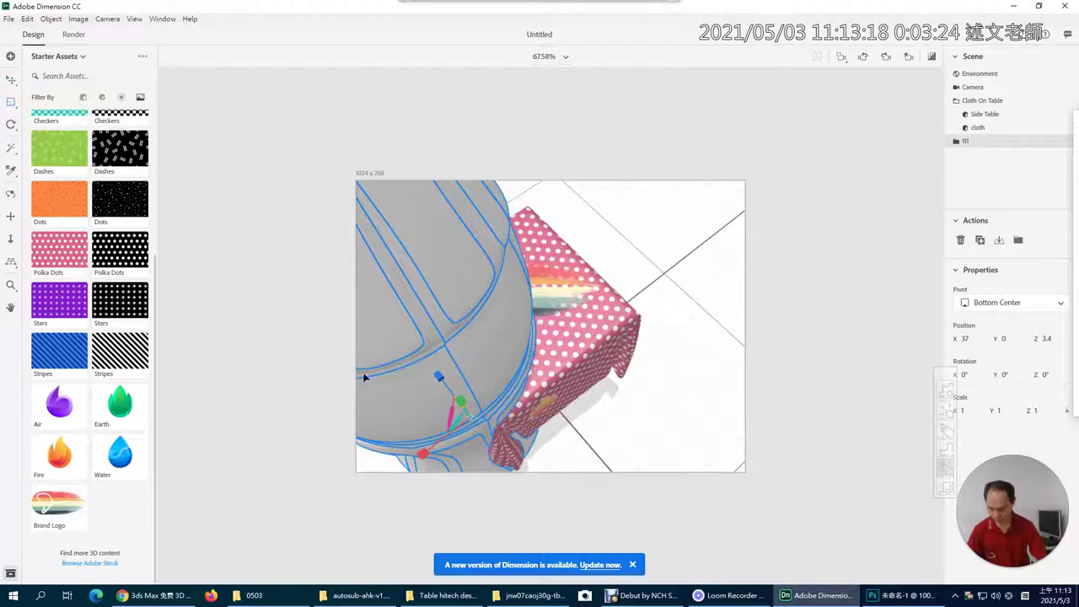
pyautogui.moveTo(439, 379)
pyautogui.mouseDown()
pyautogui.moveTo(461, 410)
pyautogui.moveTo(453, 400)
pyautogui.mouseUp()
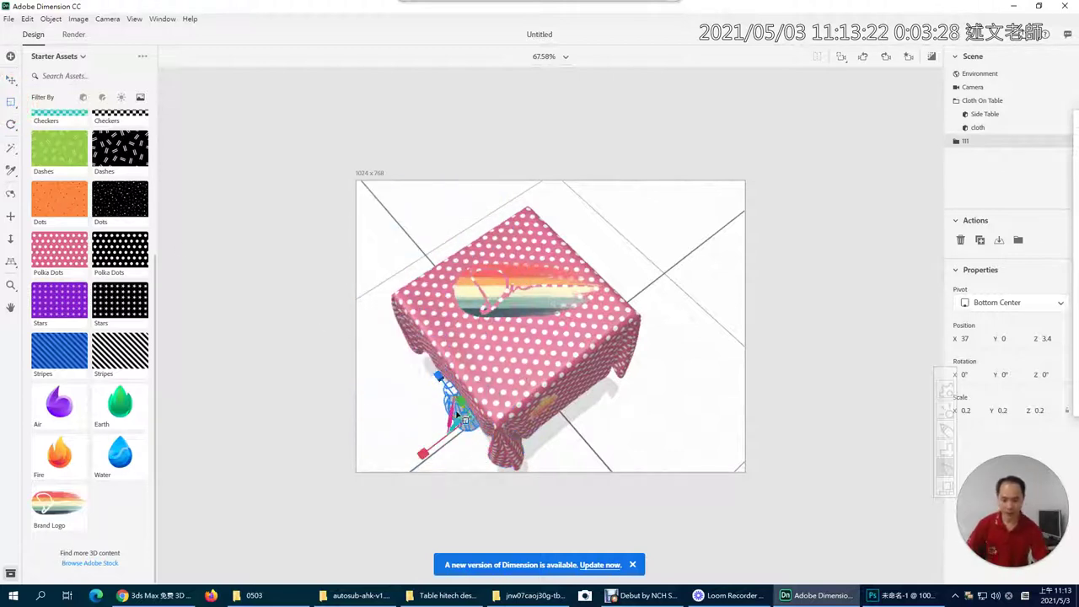
pyautogui.click(10, 80)
pyautogui.moveTo(449, 395); pyautogui.dragTo(422, 265)
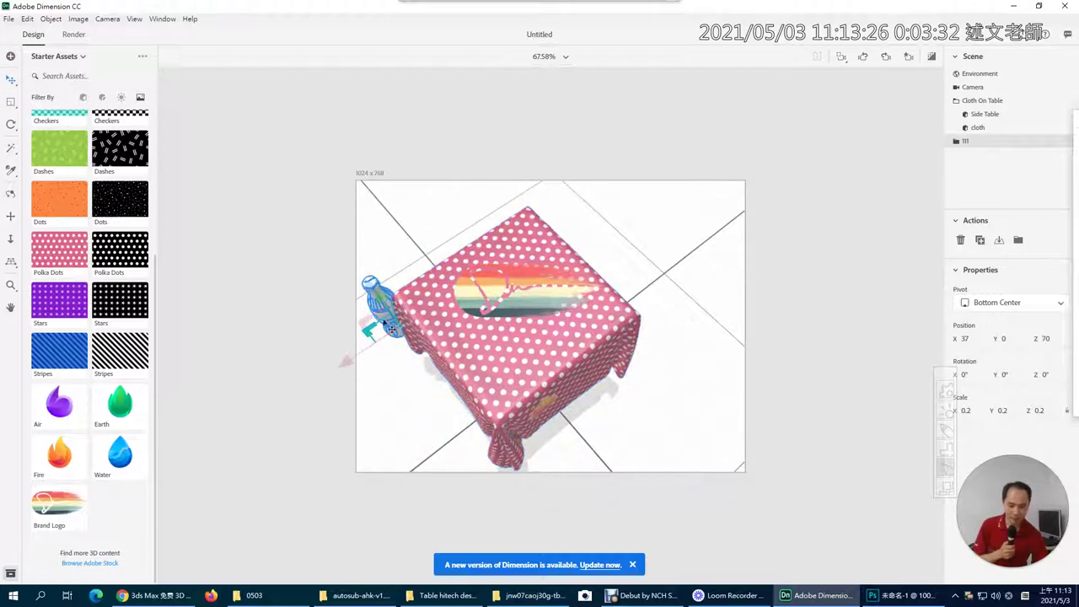
pyautogui.moveTo(389, 310); pyautogui.dragTo(374, 253)
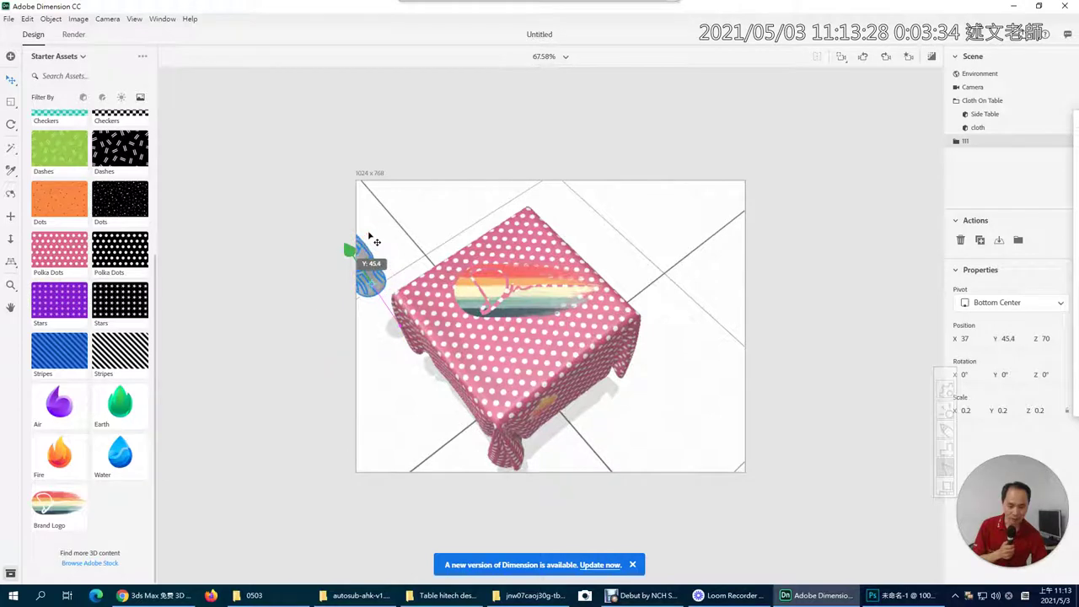
# Step: Orbit the view, slide the bottle in front of the table leg, and expand the 111 group
pyautogui.click(11, 193)
pyautogui.moveTo(374, 379)
pyautogui.mouseDown()
pyautogui.moveTo(560, 295)
pyautogui.moveTo(523, 297)
pyautogui.mouseUp()
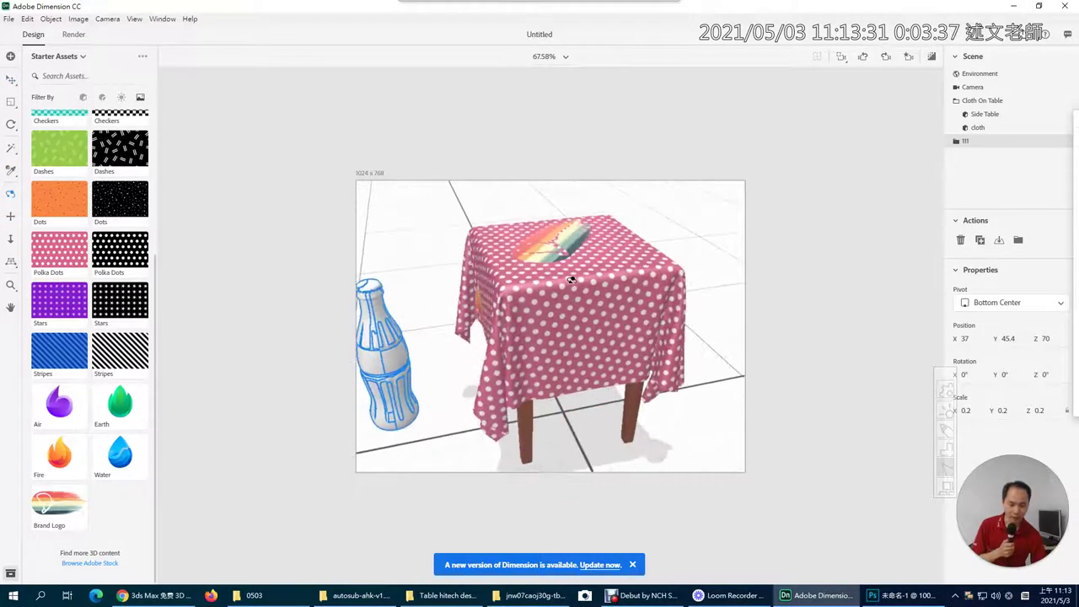
pyautogui.click(11, 78)
pyautogui.moveTo(364, 406); pyautogui.dragTo(513, 384)
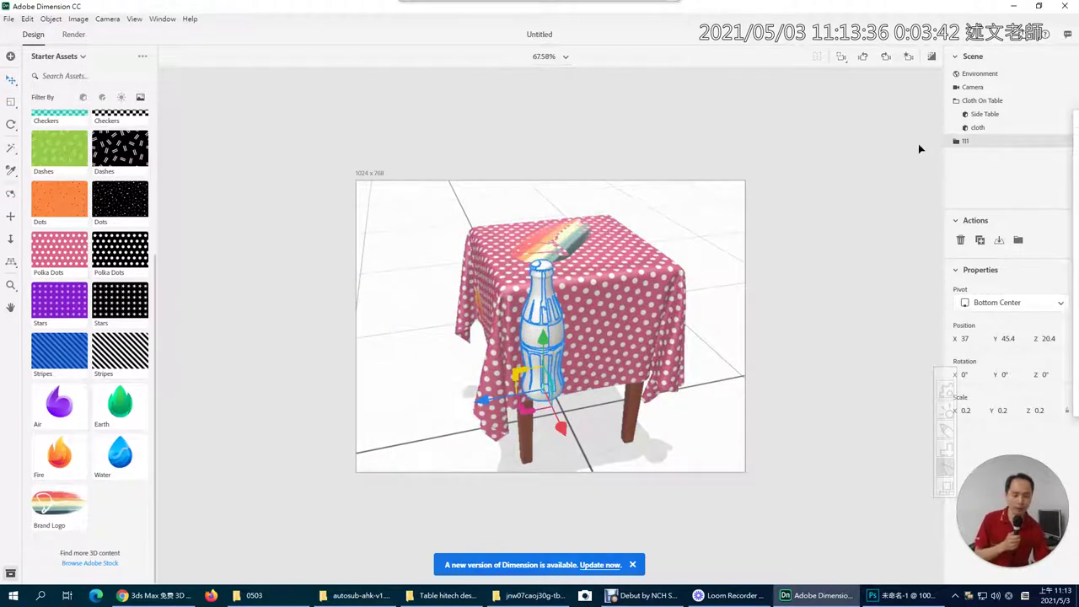
pyautogui.click(957, 142)
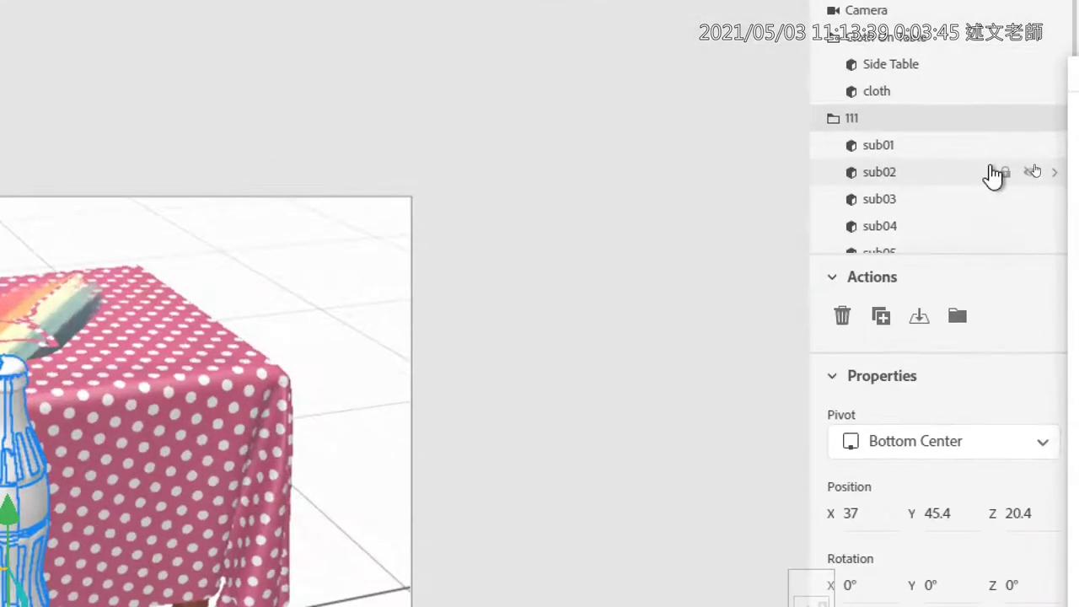
pyautogui.scroll(-1, 1036, 168)
pyautogui.scroll(-1, 1035, 168)
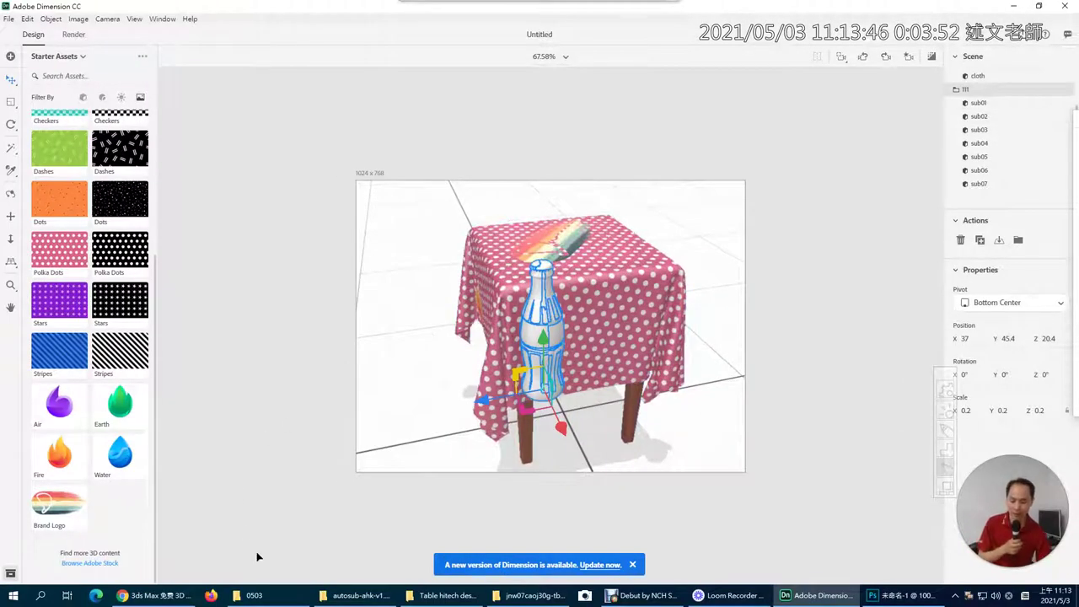
pyautogui.click(531, 595)
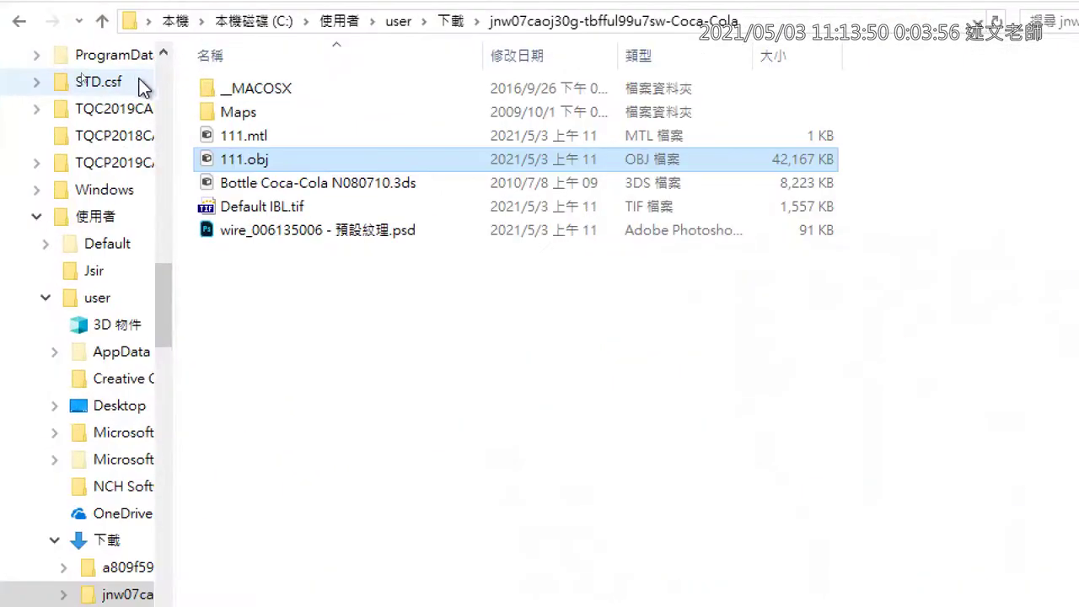
# Step: In the Maps folder, select label.jpg, label_mask.jpg, tapa.jpg and the tapamask texture
pyautogui.doubleClick(237, 118)
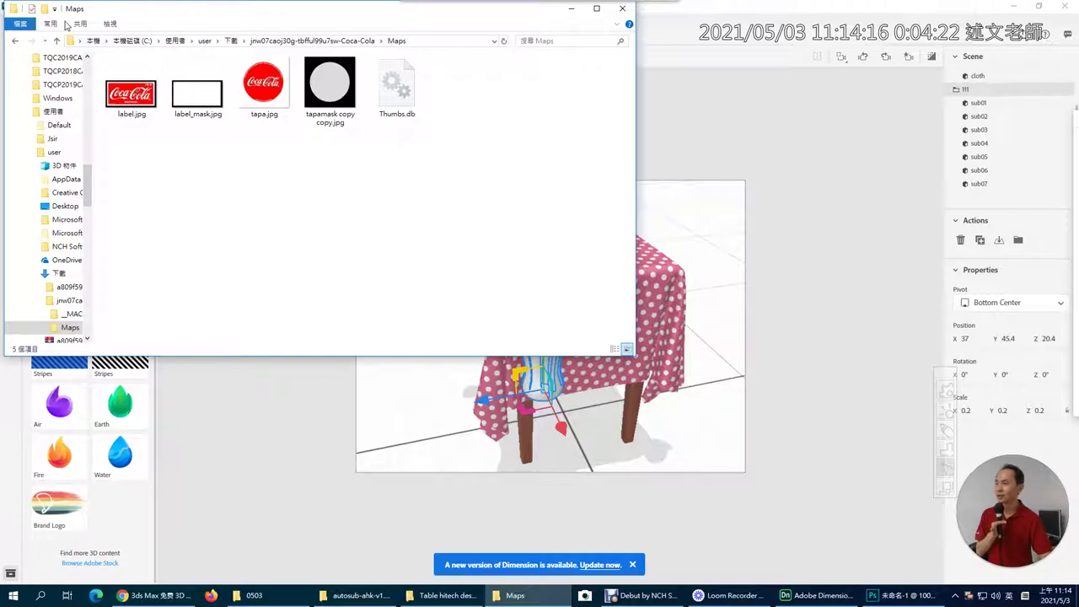
pyautogui.moveTo(355, 180); pyautogui.dragTo(140, 81)
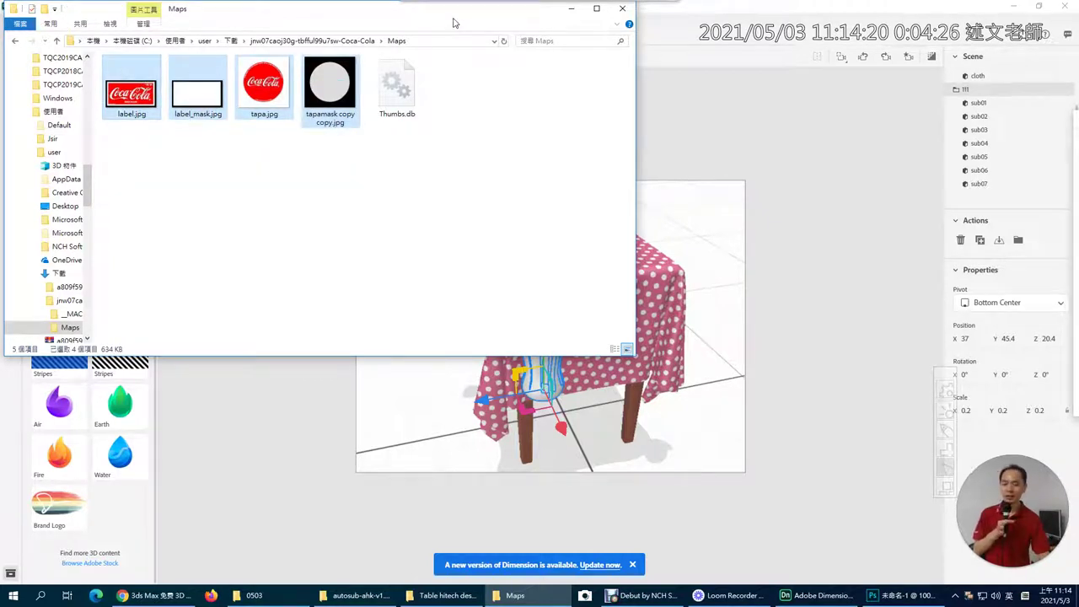
pyautogui.click(574, 10)
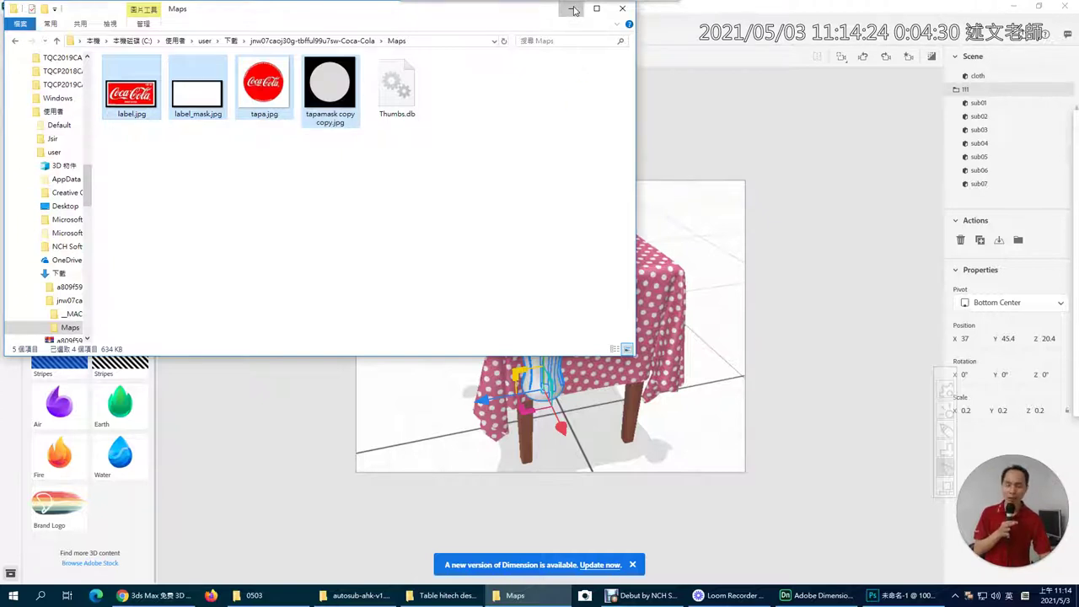